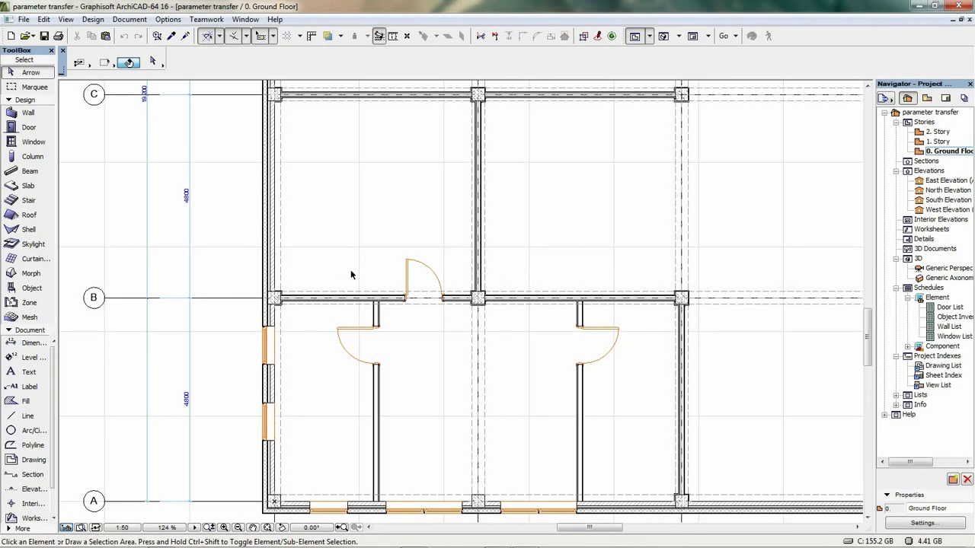
- Select the left exterior wall and review its full Wall Settings, closing without changes
{"action": "left_click", "coordinate": [267, 242]}
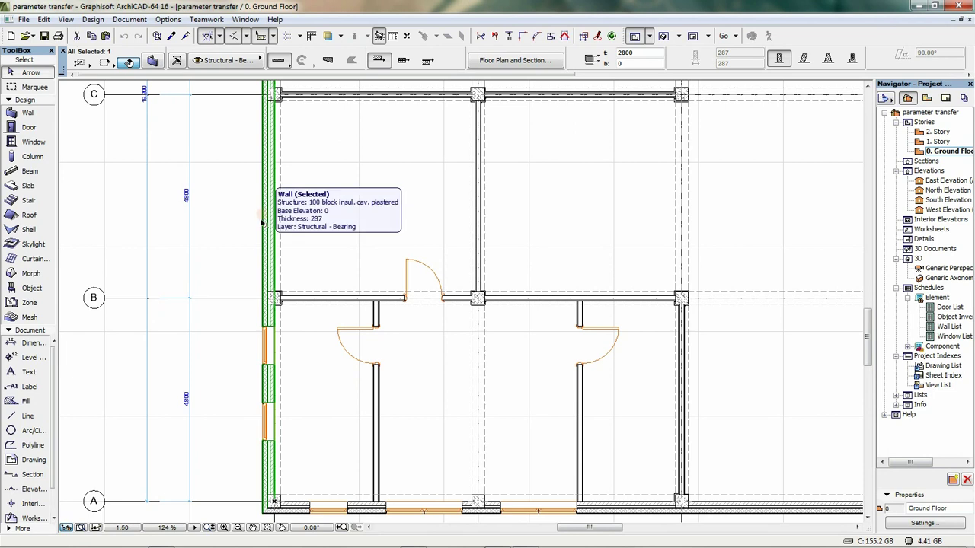
{"action": "left_click", "coordinate": [157, 62]}
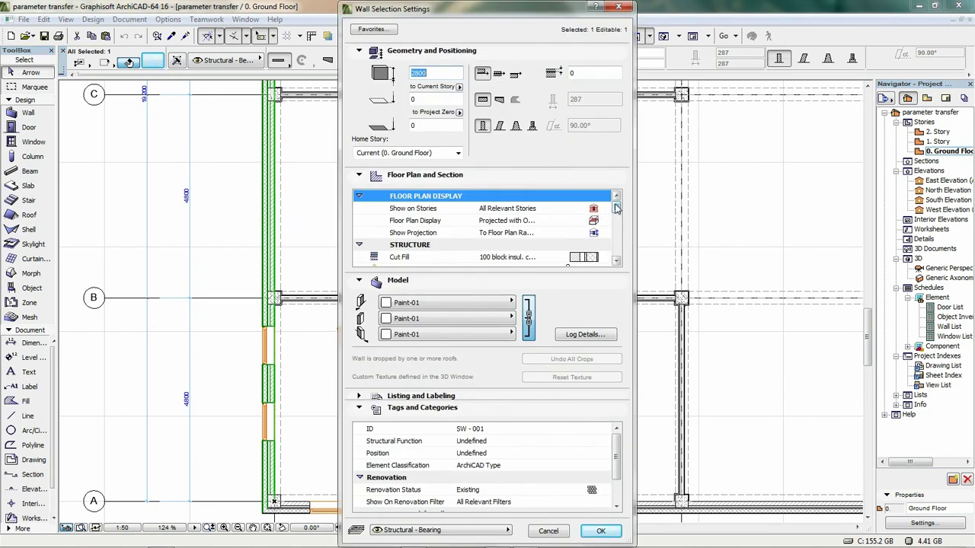
{"action": "left_click_drag", "start_coordinate": [616, 208], "coordinate": [620, 254]}
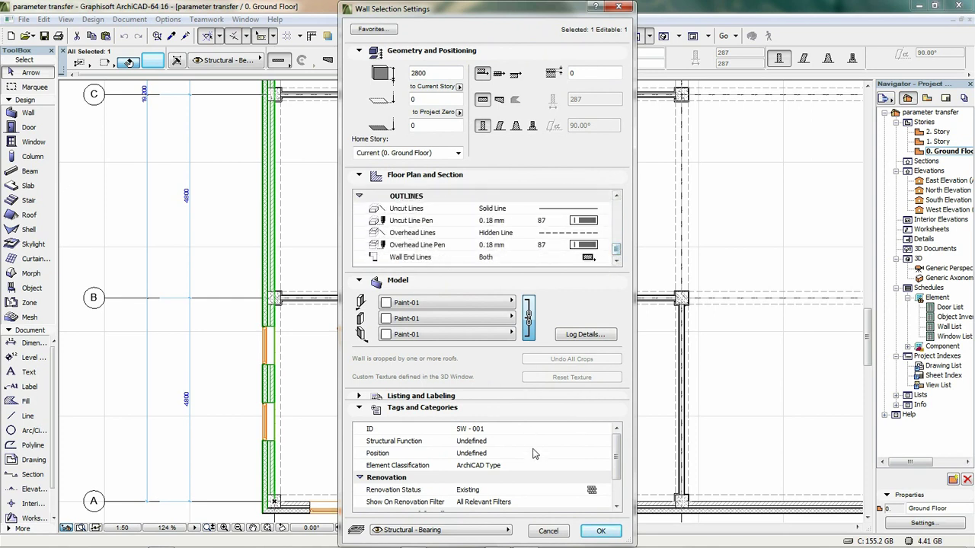
{"action": "left_click_drag", "start_coordinate": [617, 456], "coordinate": [619, 487]}
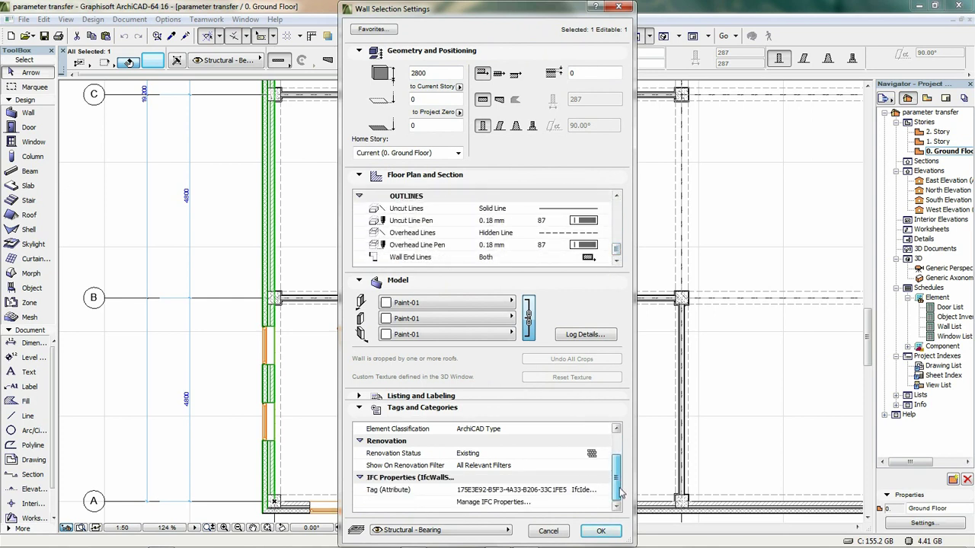
{"action": "left_click", "coordinate": [506, 399]}
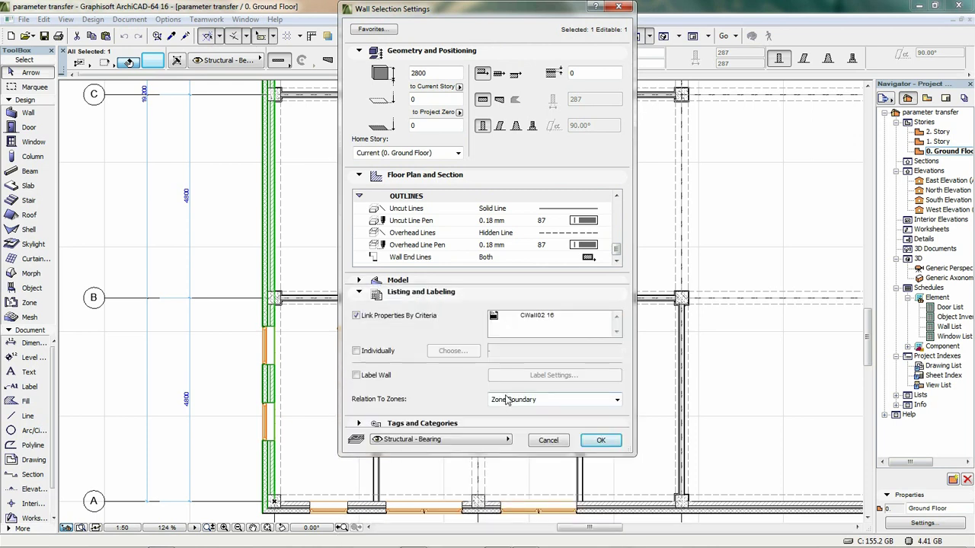
{"action": "left_click", "coordinate": [560, 440]}
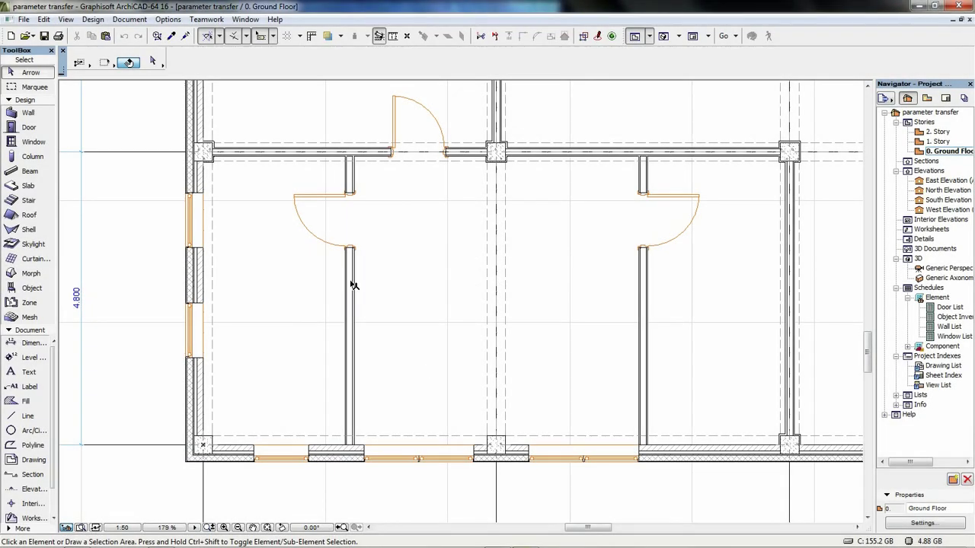
- Compare the interior partition with the 287-thick exterior block wall in the Info Box
{"action": "left_click", "coordinate": [351, 283]}
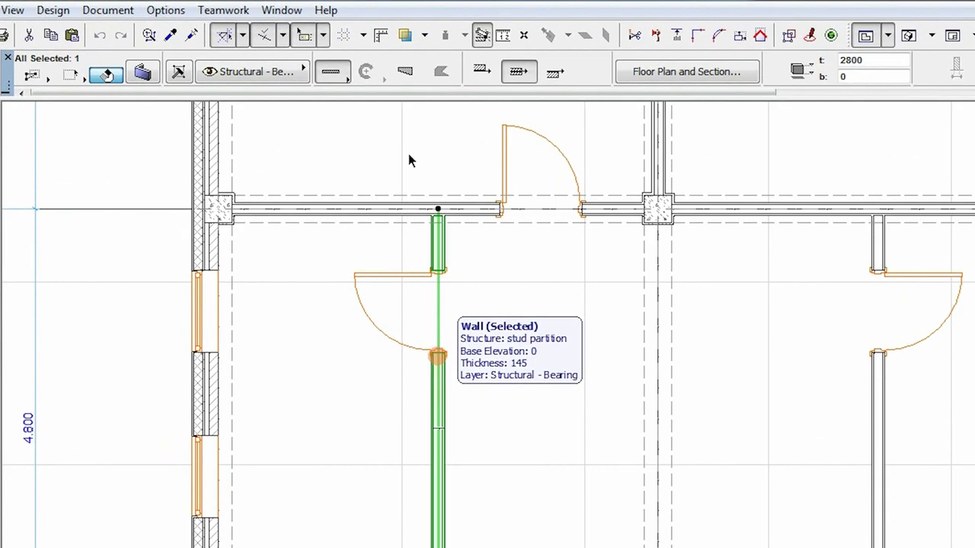
{"action": "mouse_move", "coordinate": [398, 97]}
{"action": "left_mouse_down"}
{"action": "mouse_move", "coordinate": [587, 92]}
{"action": "mouse_move", "coordinate": [960, 121]}
{"action": "mouse_move", "coordinate": [632, 98]}
{"action": "mouse_move", "coordinate": [374, 119]}
{"action": "left_mouse_up"}
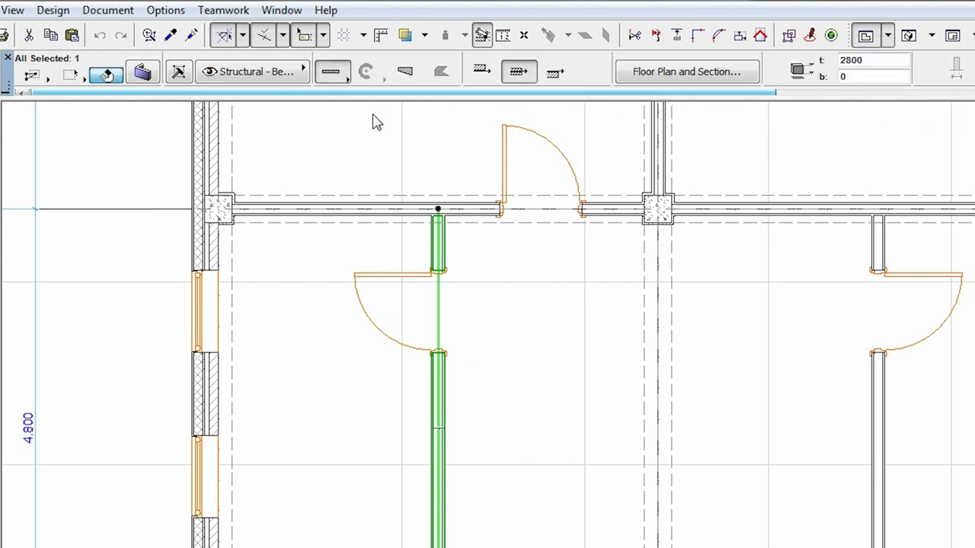
{"action": "left_click", "coordinate": [194, 160]}
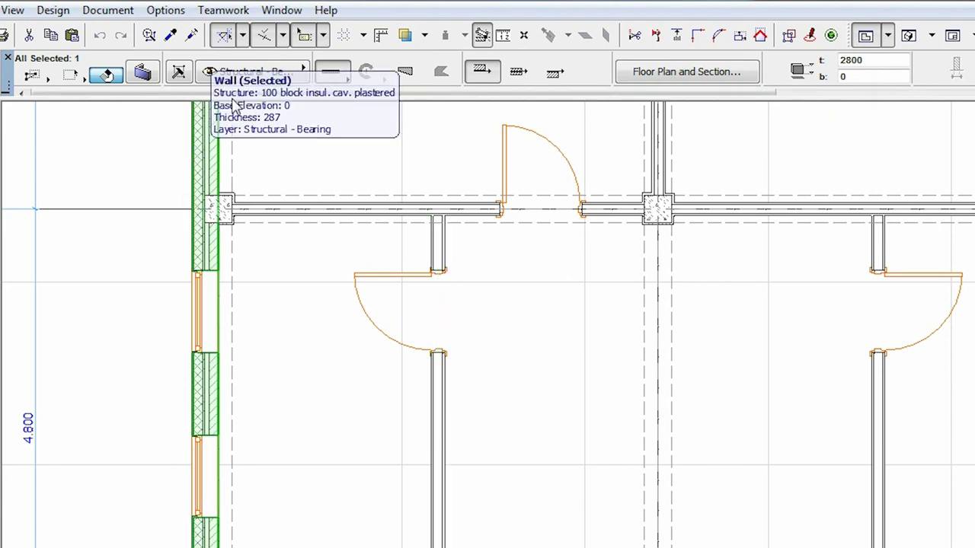
{"action": "left_click_drag", "start_coordinate": [233, 93], "coordinate": [192, 116]}
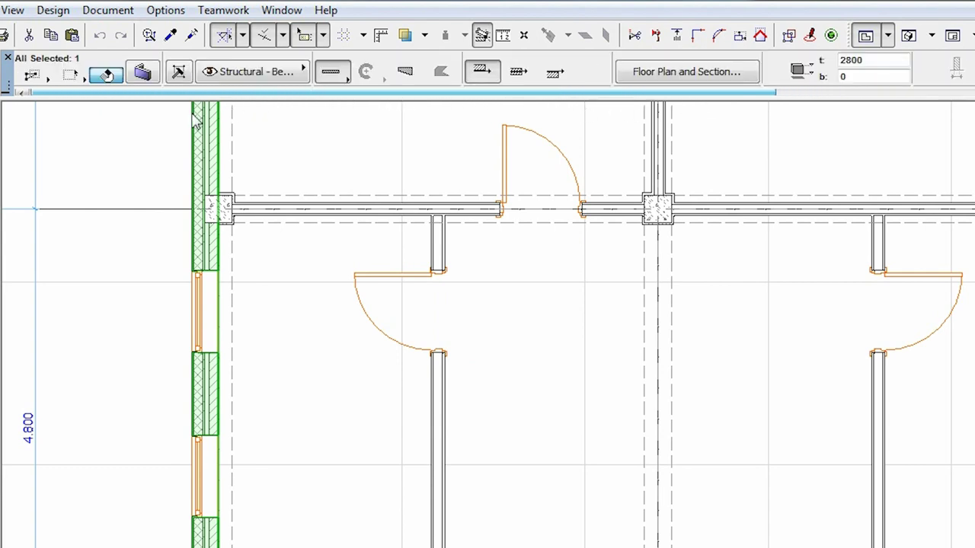
{"action": "left_click", "coordinate": [717, 71]}
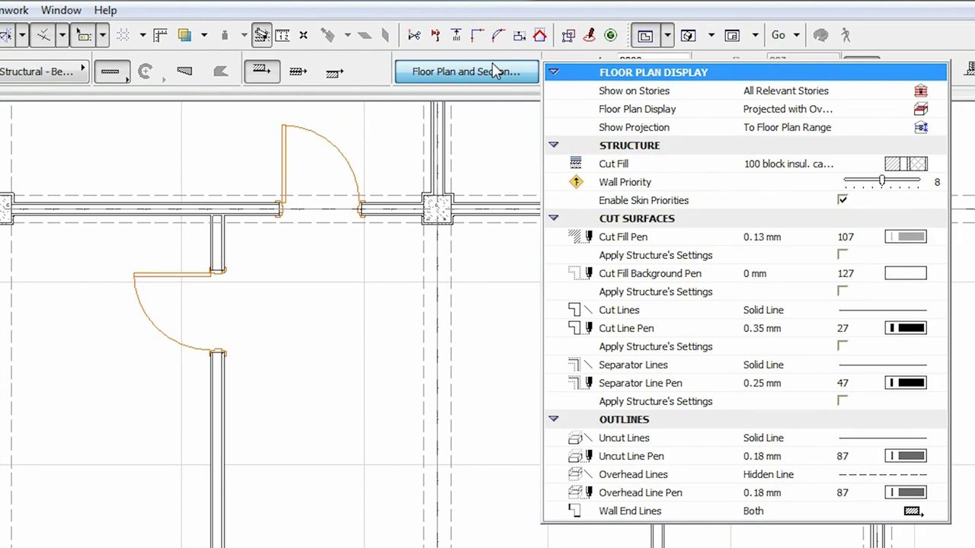
{"action": "left_click", "coordinate": [495, 71]}
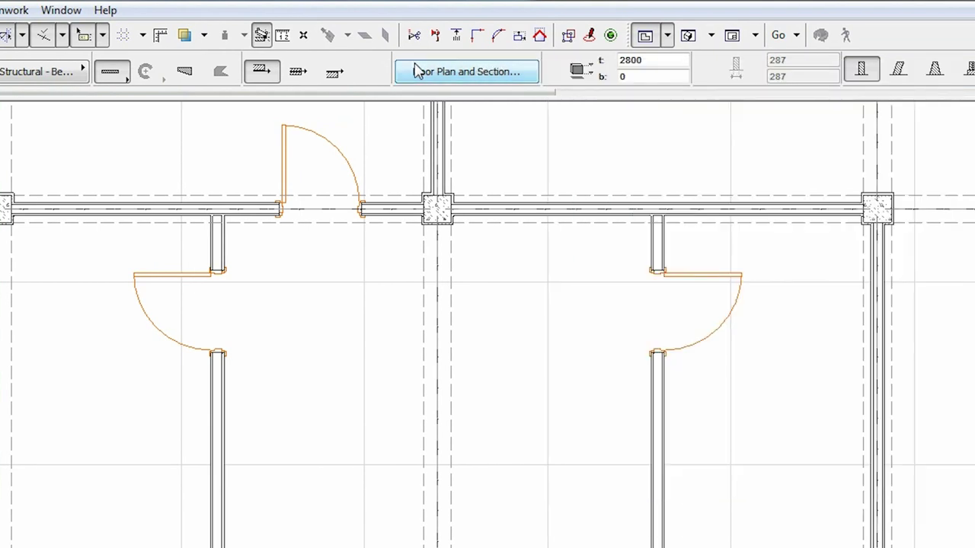
{"action": "left_click", "coordinate": [30, 79]}
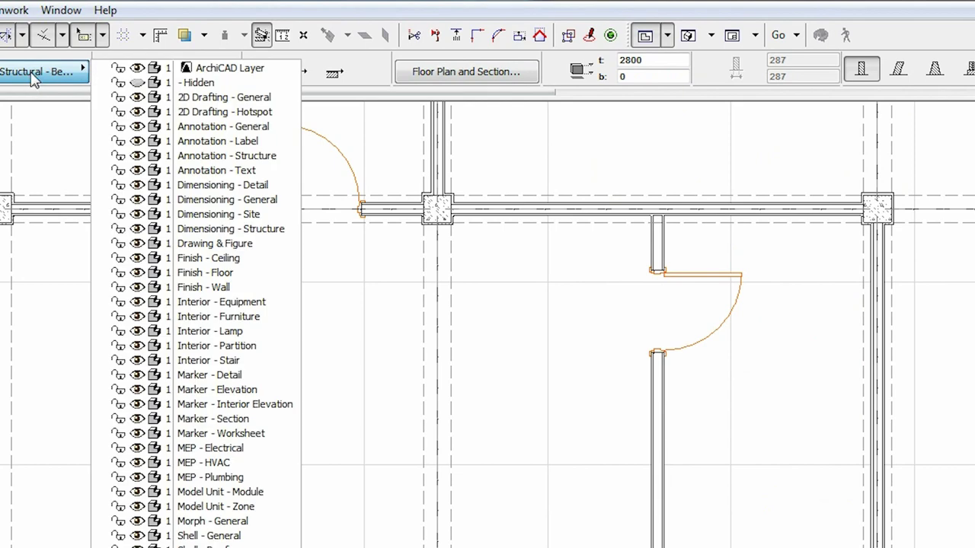
{"action": "left_click", "coordinate": [33, 79]}
{"action": "key", "text": "ctrl+t"}
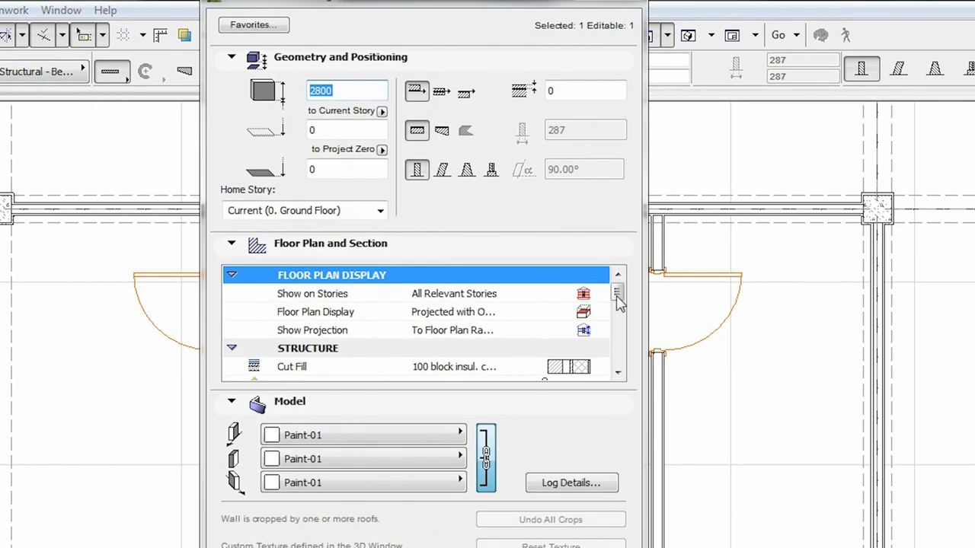
{"action": "left_click_drag", "start_coordinate": [618, 300], "coordinate": [621, 357]}
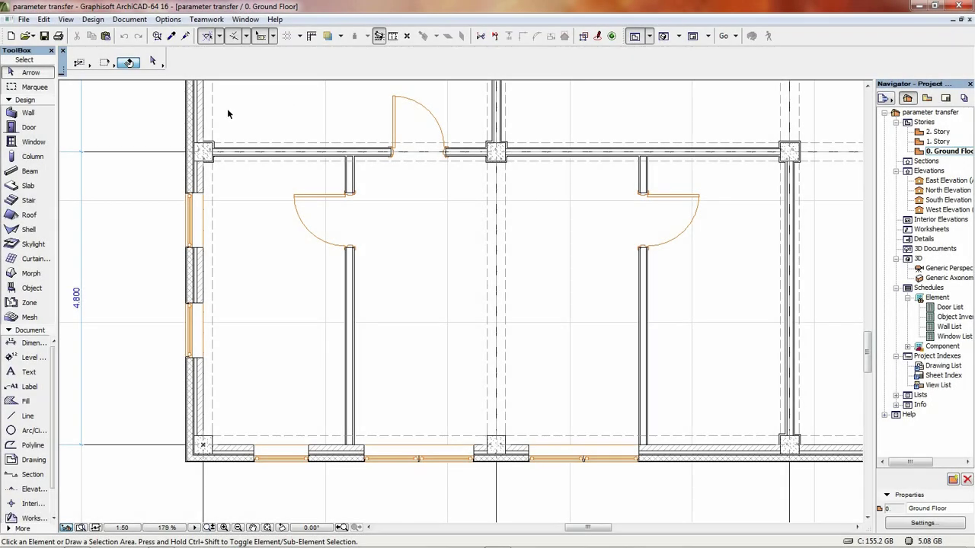
{"action": "mouse_move", "coordinate": [213, 124]}
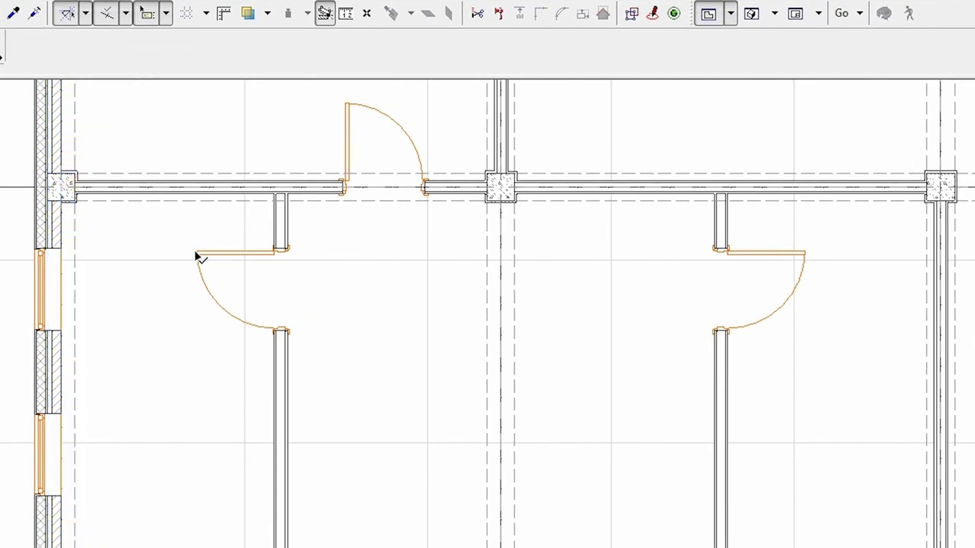
{"action": "mouse_move", "coordinate": [199, 258]}
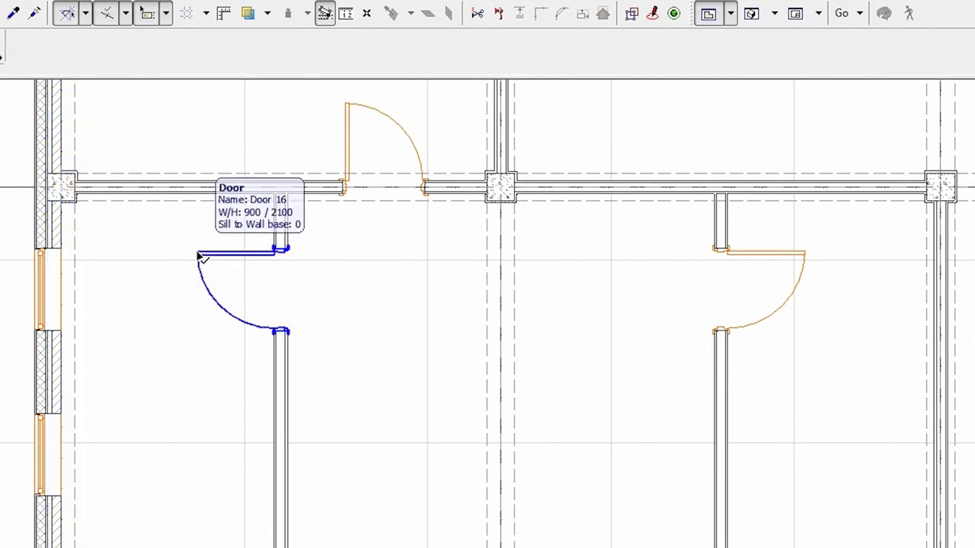
{"action": "mouse_move", "coordinate": [349, 107]}
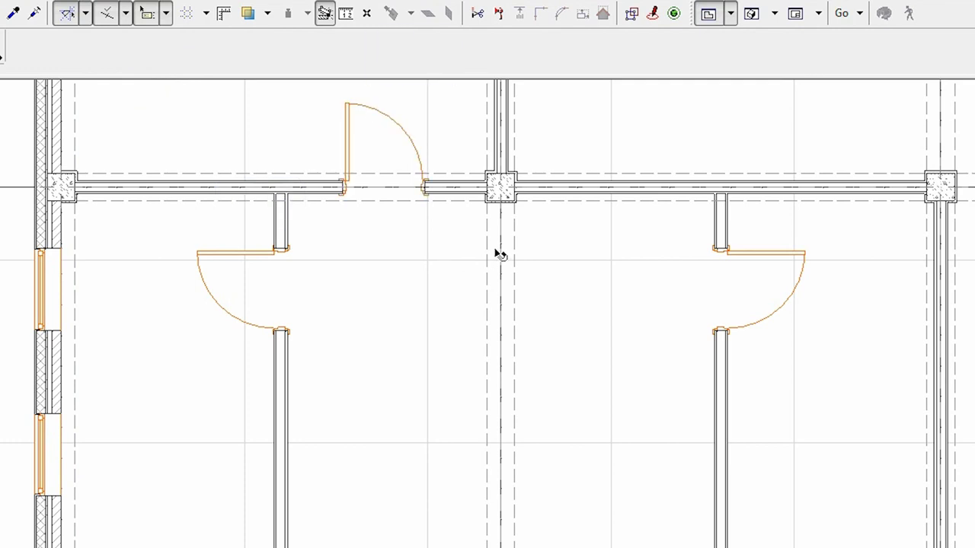
{"action": "mouse_move", "coordinate": [490, 254]}
{"action": "mouse_move", "coordinate": [715, 230]}
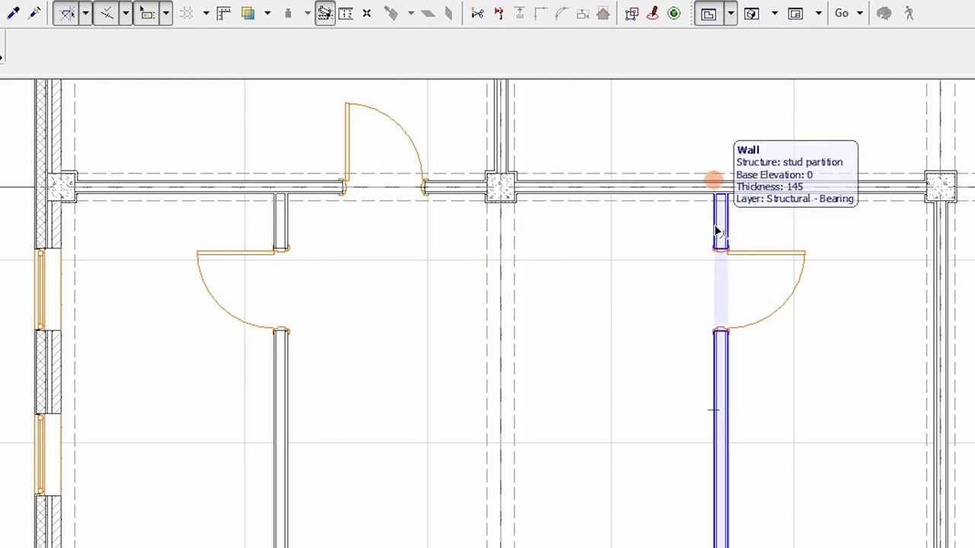
{"action": "mouse_move", "coordinate": [67, 361]}
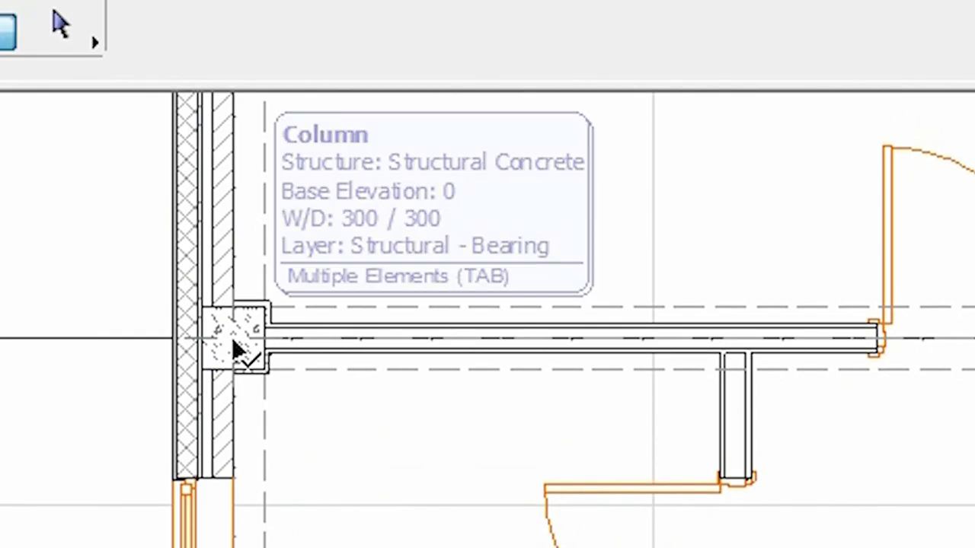
{"action": "left_click", "coordinate": [236, 350]}
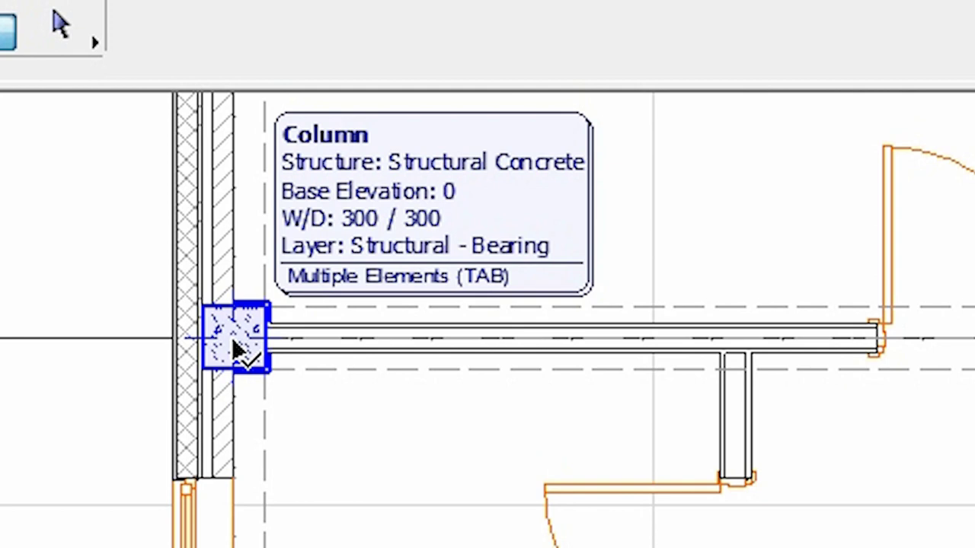
{"action": "key", "text": "Tab"}
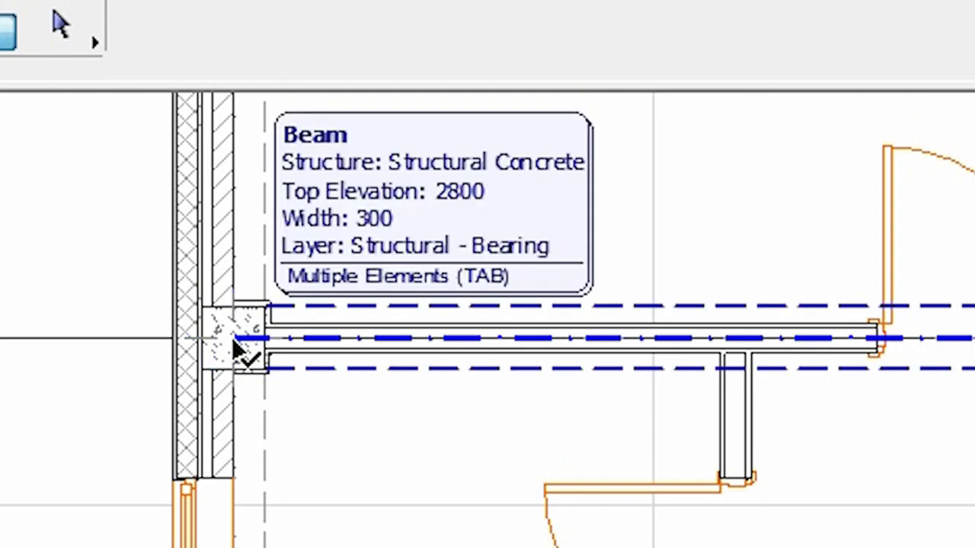
{"action": "key", "text": "Tab"}
{"action": "key", "text": "Tab"}
{"action": "key", "text": "Tab"}
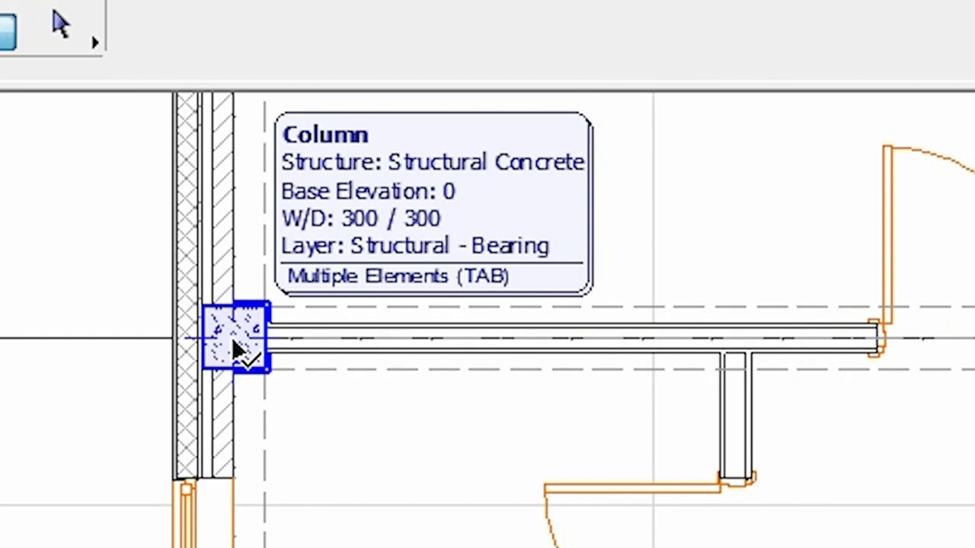
{"action": "key", "text": "Tab"}
{"action": "key", "text": "Tab"}
{"action": "key", "text": "Tab"}
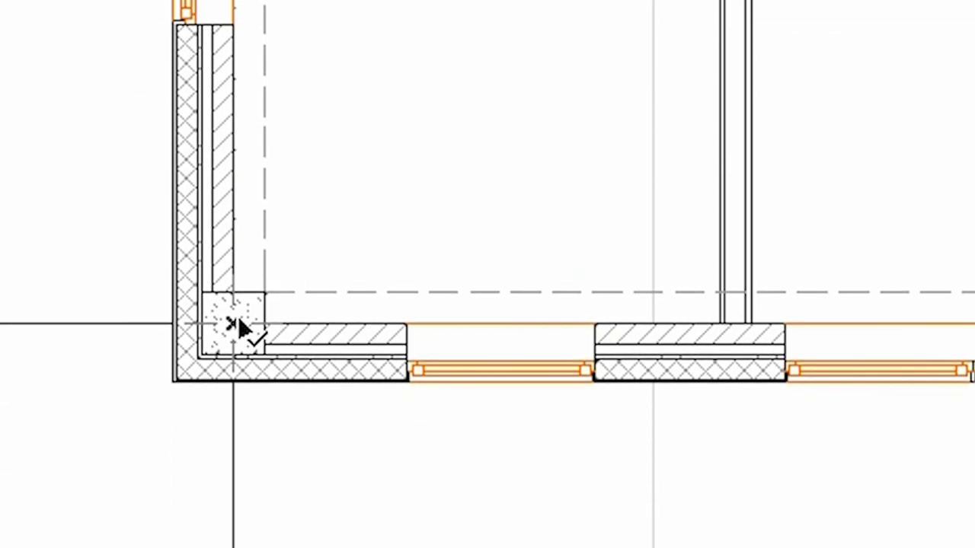
{"action": "key", "text": "Tab"}
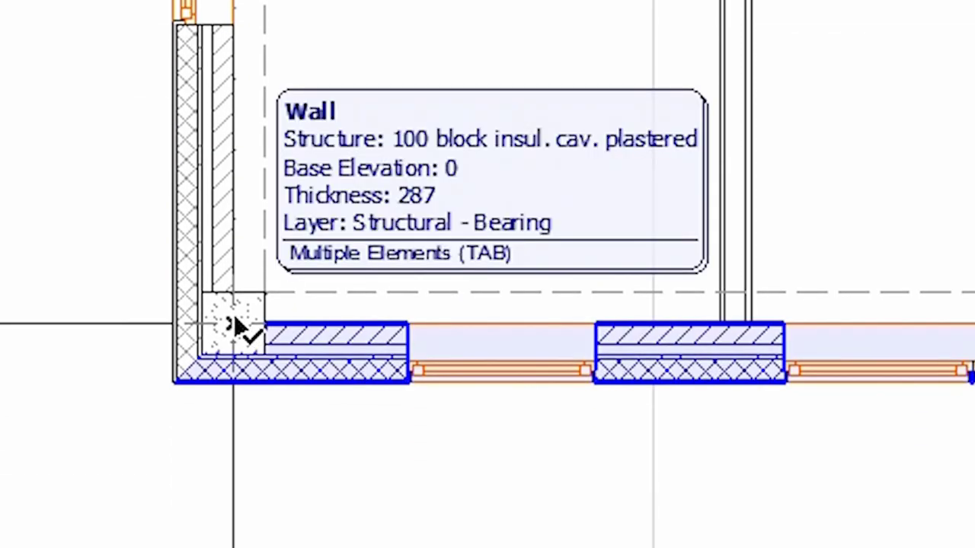
{"action": "key", "text": "Tab"}
{"action": "key", "text": "Tab"}
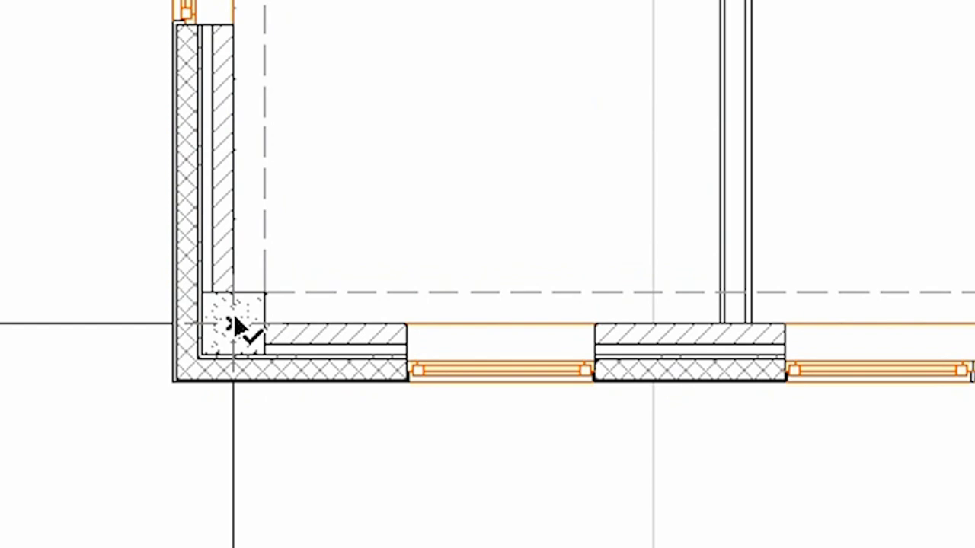
{"action": "key", "text": "Tab"}
{"action": "key", "text": "Tab"}
{"action": "key", "text": "Tab"}
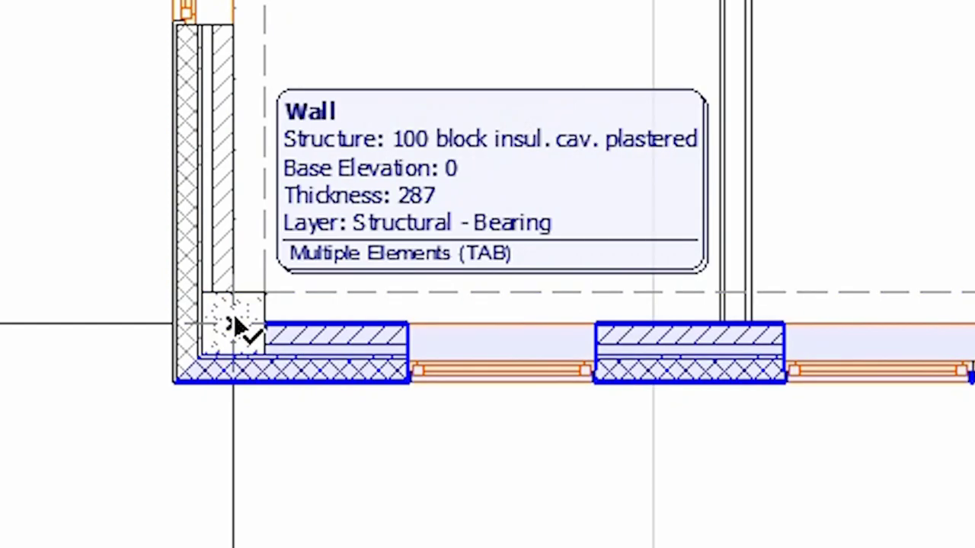
{"action": "key", "text": "Tab"}
{"action": "key", "text": "Tab"}
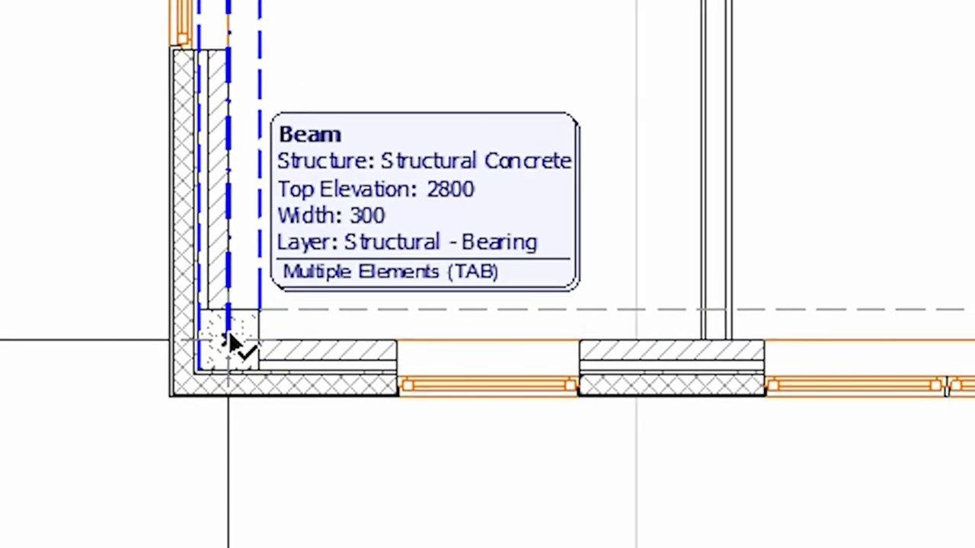
- Open the Selection and Element Information preferences under Options > Work Environment
{"action": "left_click", "coordinate": [83, 10]}
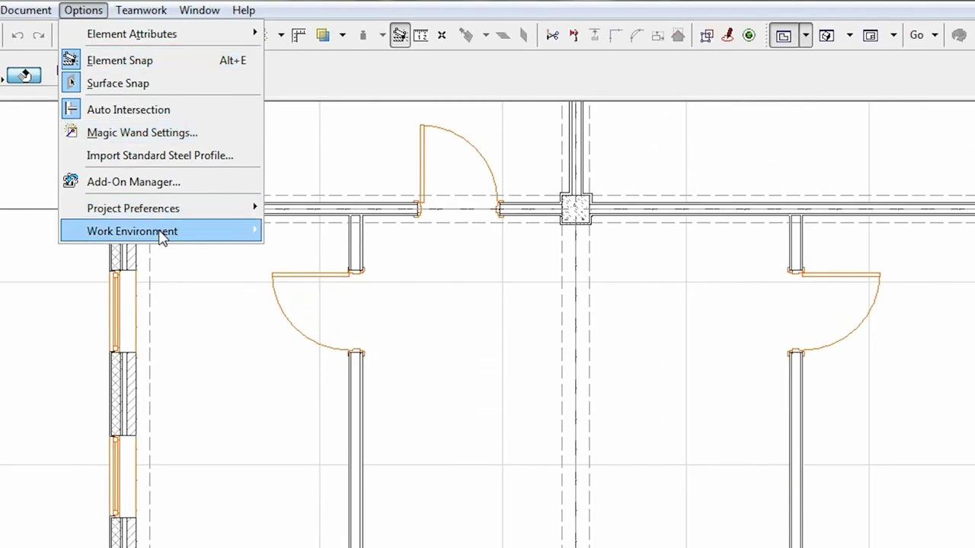
{"action": "mouse_move", "coordinate": [162, 236]}
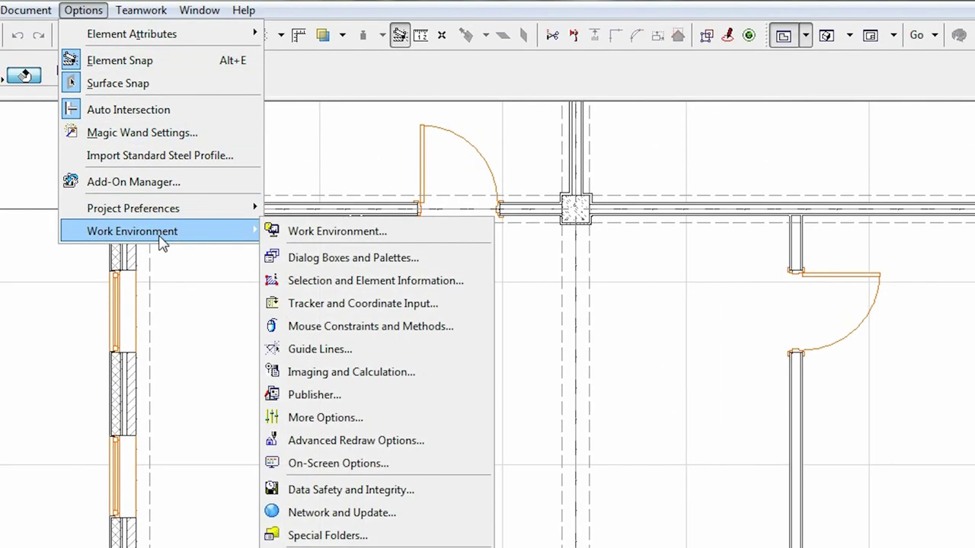
{"action": "left_click", "coordinate": [358, 280]}
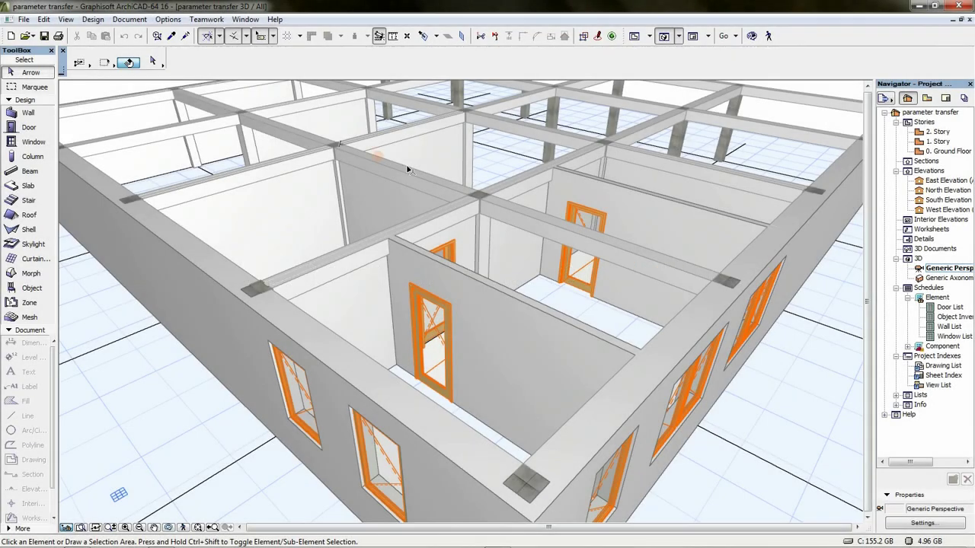
- Select and then deselect the long beam on the walls, and bring up the Window menu
{"action": "left_click", "coordinate": [416, 175]}
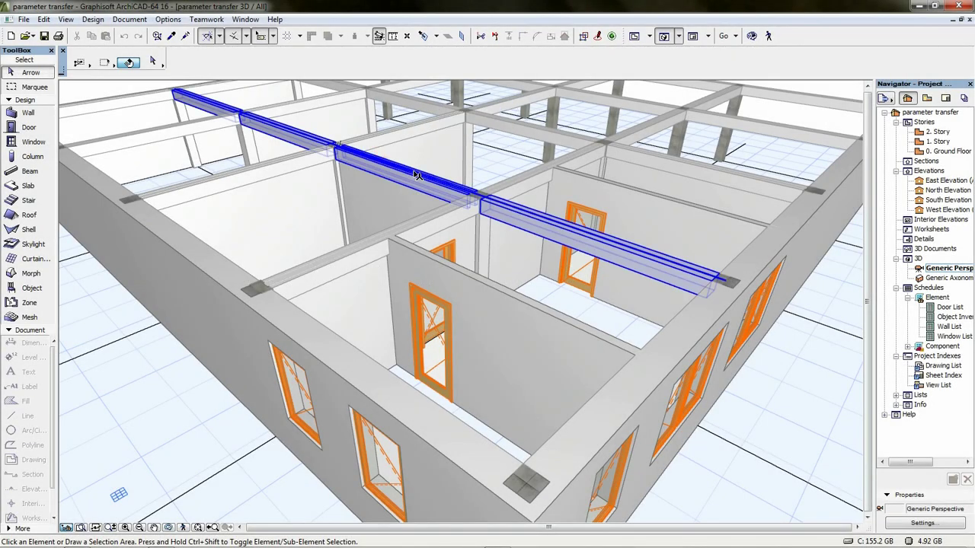
{"action": "key", "text": "Escape"}
{"action": "mouse_move", "coordinate": [242, 283]}
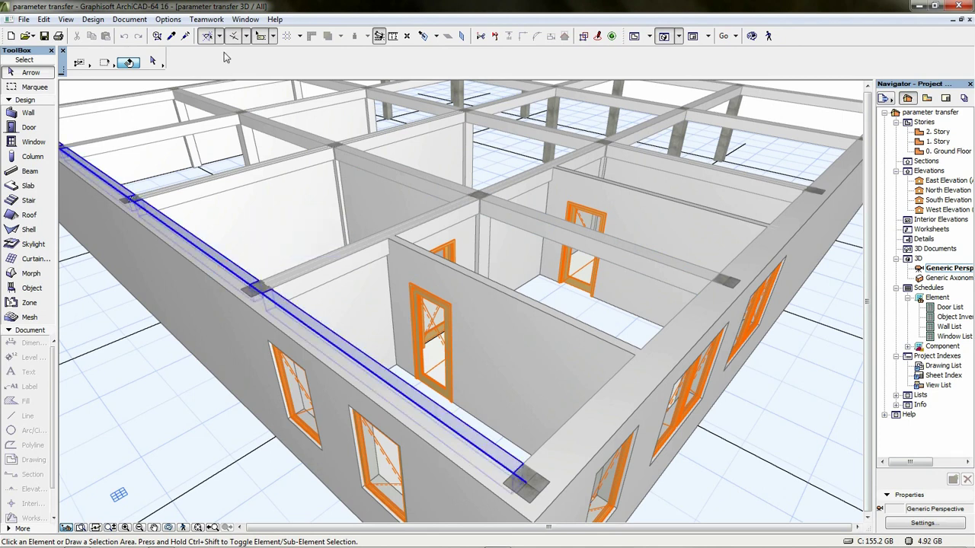
{"action": "left_click", "coordinate": [242, 20]}
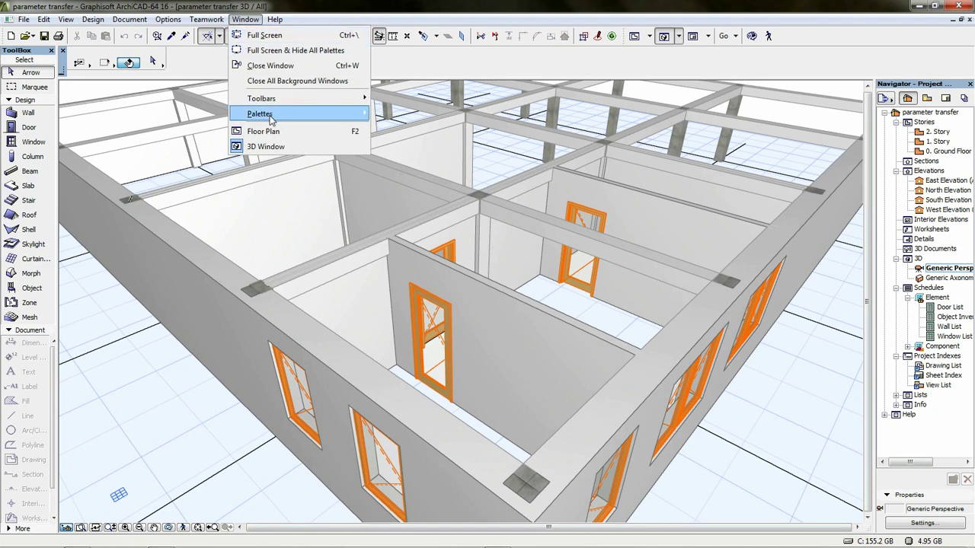
- Show the Element Information palette from Window > Palettes, move it beside the 3D view and narrow it
{"action": "mouse_move", "coordinate": [271, 120]}
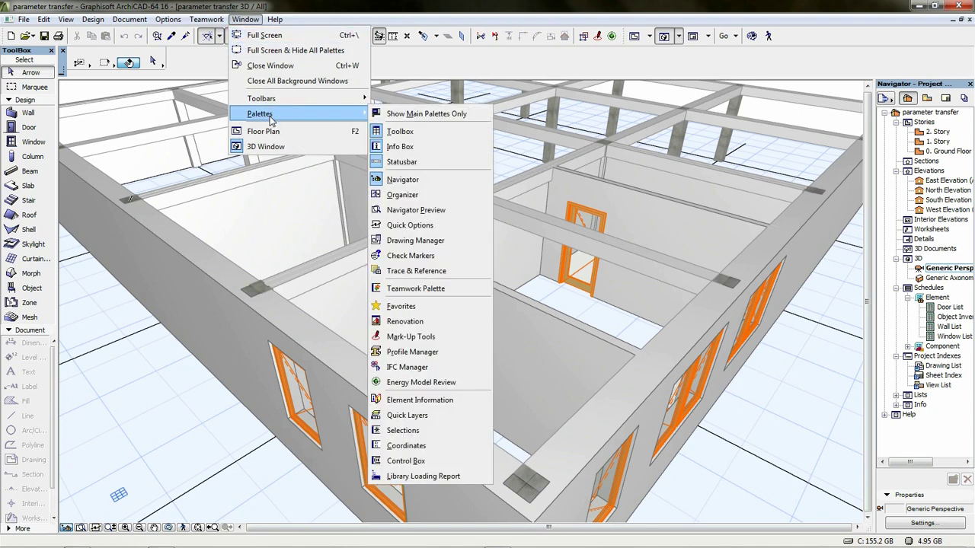
{"action": "left_click", "coordinate": [416, 402]}
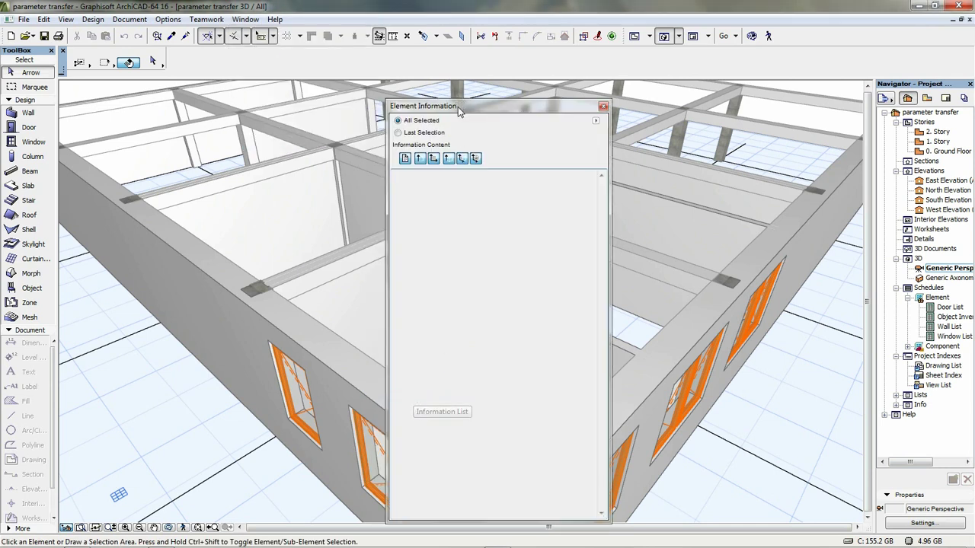
{"action": "left_click_drag", "start_coordinate": [459, 111], "coordinate": [693, 101]}
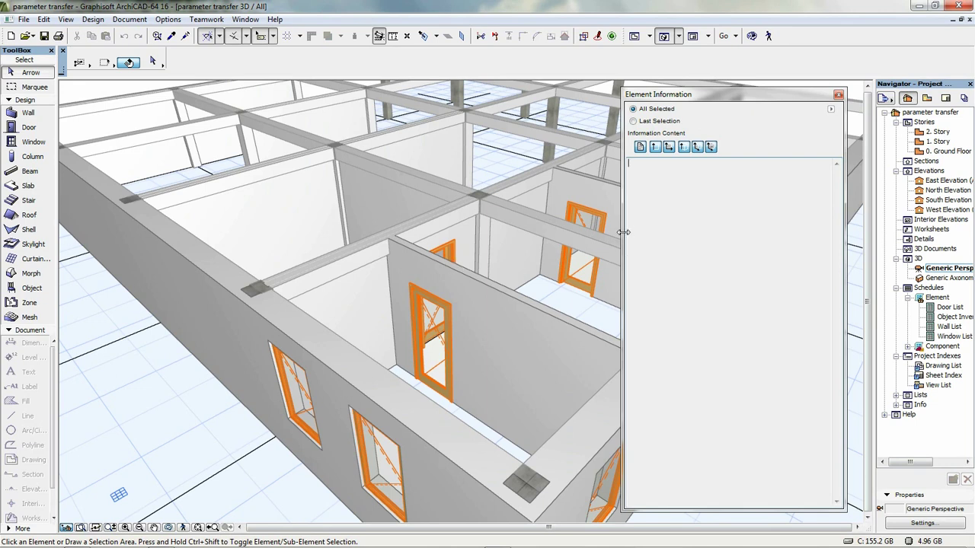
{"action": "left_click_drag", "start_coordinate": [623, 231], "coordinate": [698, 237]}
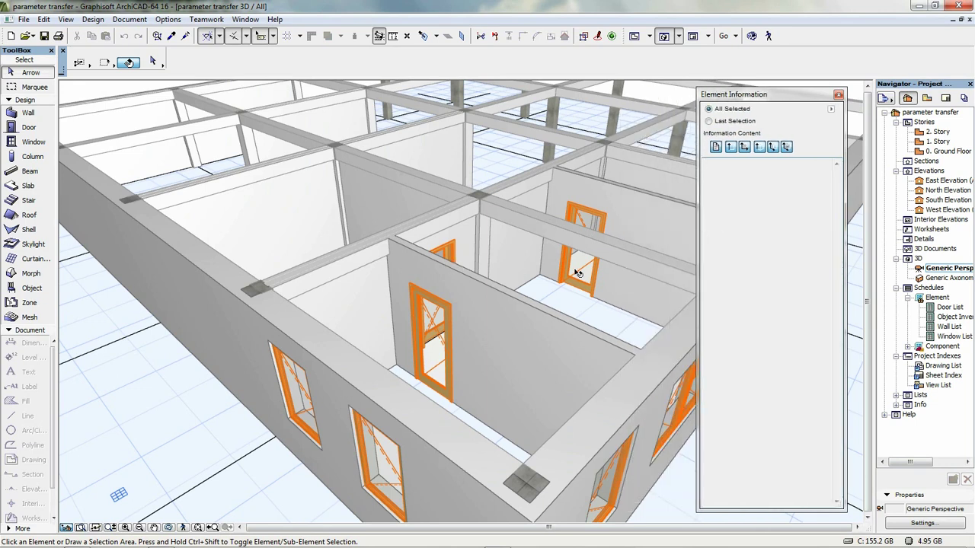
- List the interior wall's data (145 mm thick, 4,800 mm long, 2,800 mm high) in Element Information
{"action": "left_click", "coordinate": [525, 310]}
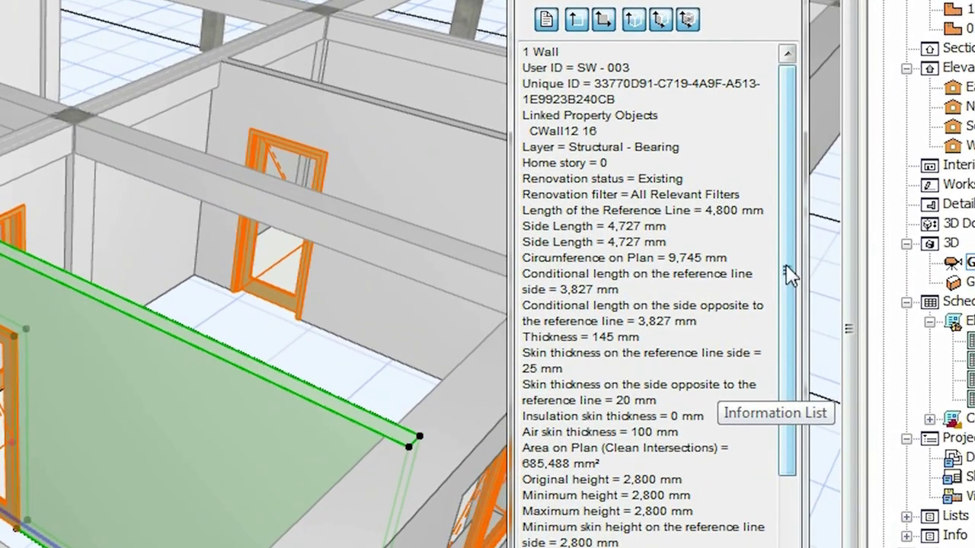
{"action": "left_click_drag", "start_coordinate": [785, 269], "coordinate": [805, 240]}
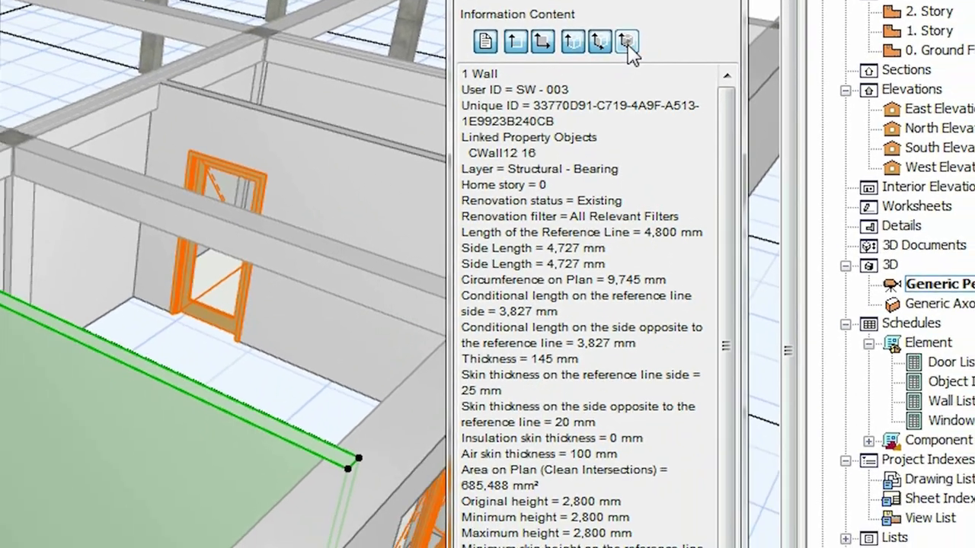
{"action": "left_click", "coordinate": [569, 44]}
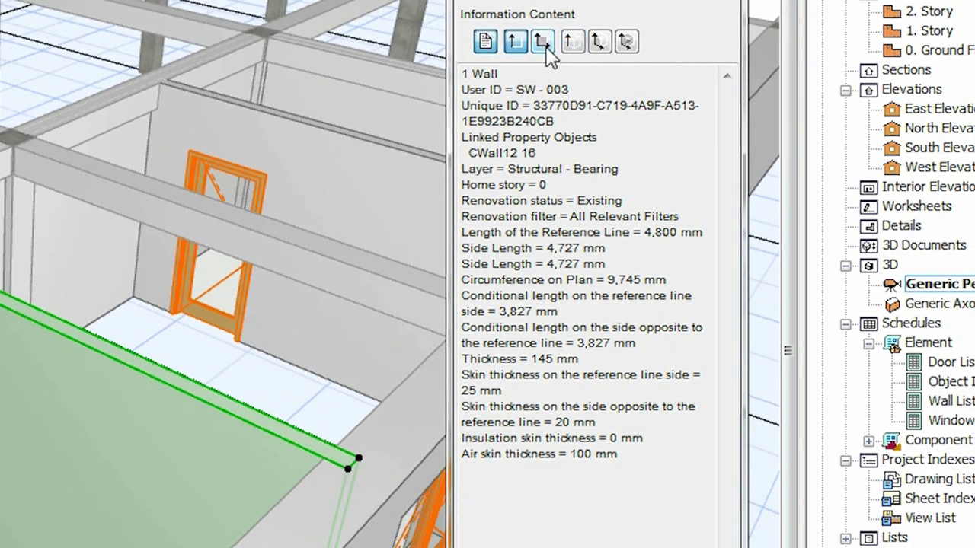
{"action": "left_click", "coordinate": [572, 41]}
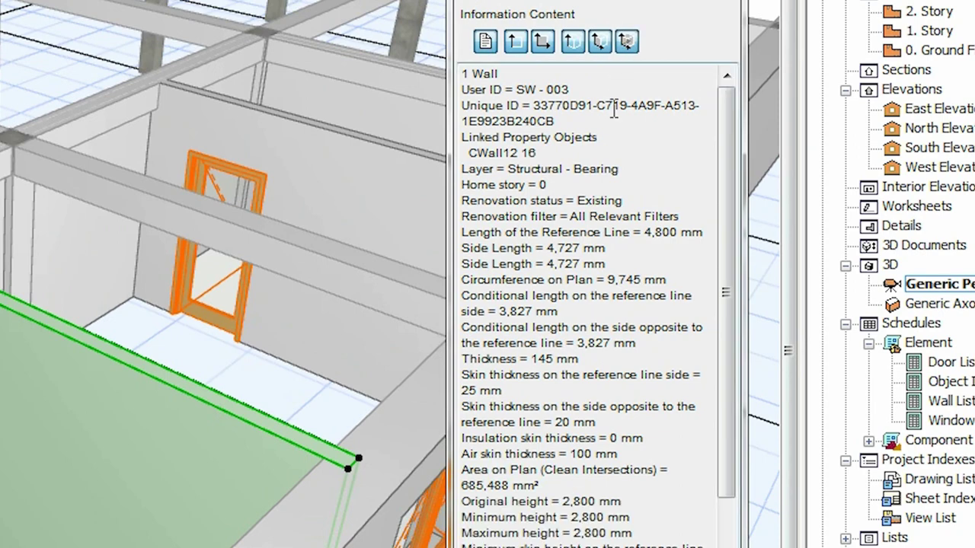
{"action": "scroll", "coordinate": [728, 303], "scroll_direction": "down", "scroll_amount": 1}
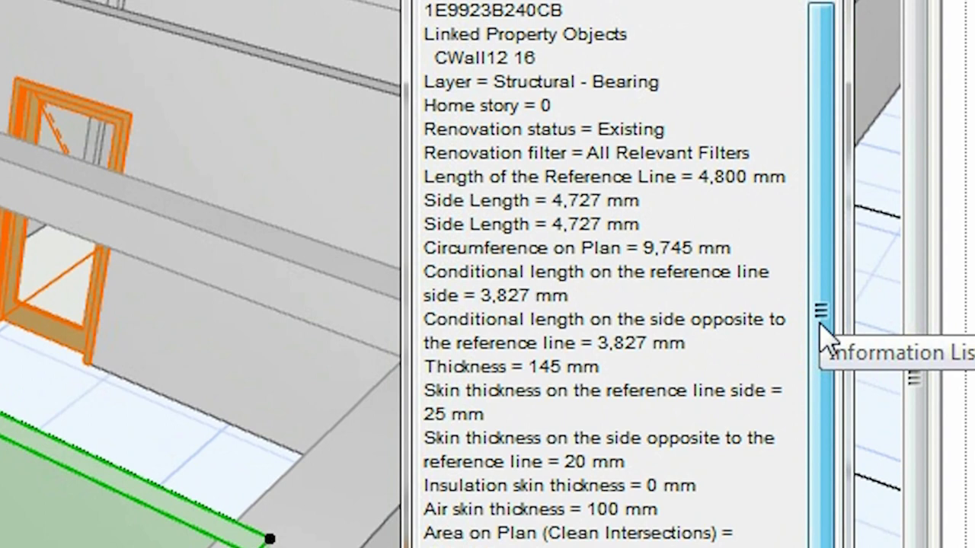
{"action": "left_click_drag", "start_coordinate": [819, 322], "coordinate": [814, 376]}
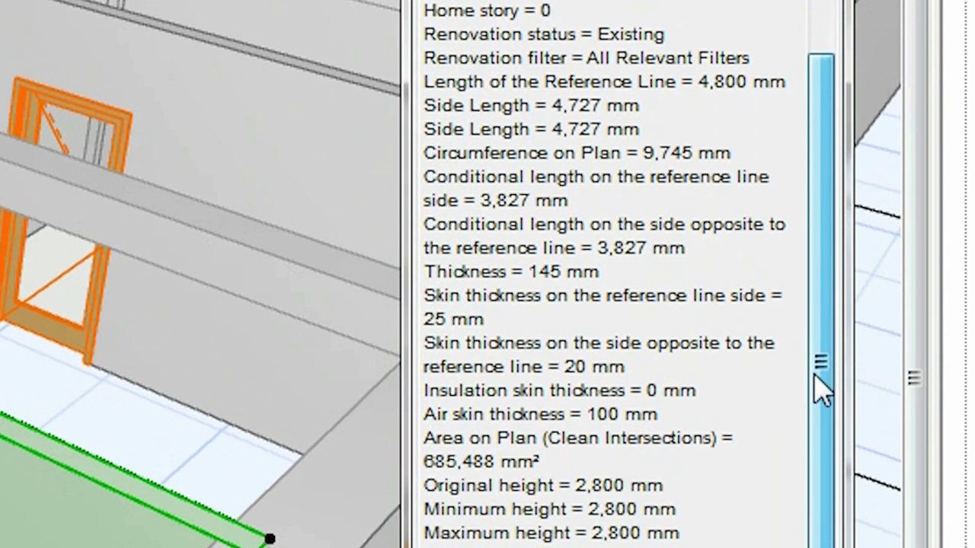
{"action": "left_click_drag", "start_coordinate": [815, 375], "coordinate": [839, 547]}
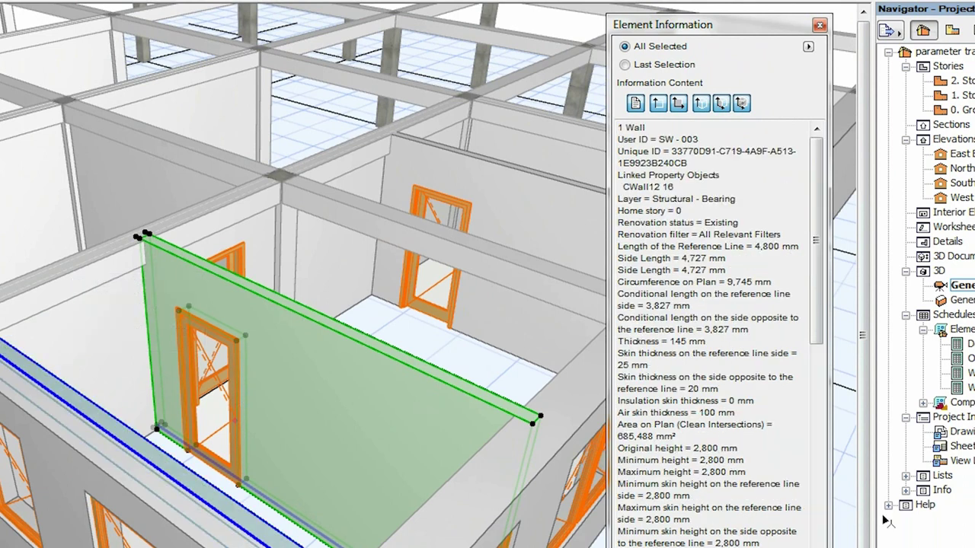
- Scroll the element report to the beam entry and open its save and print options
{"action": "left_click_drag", "start_coordinate": [823, 266], "coordinate": [828, 547]}
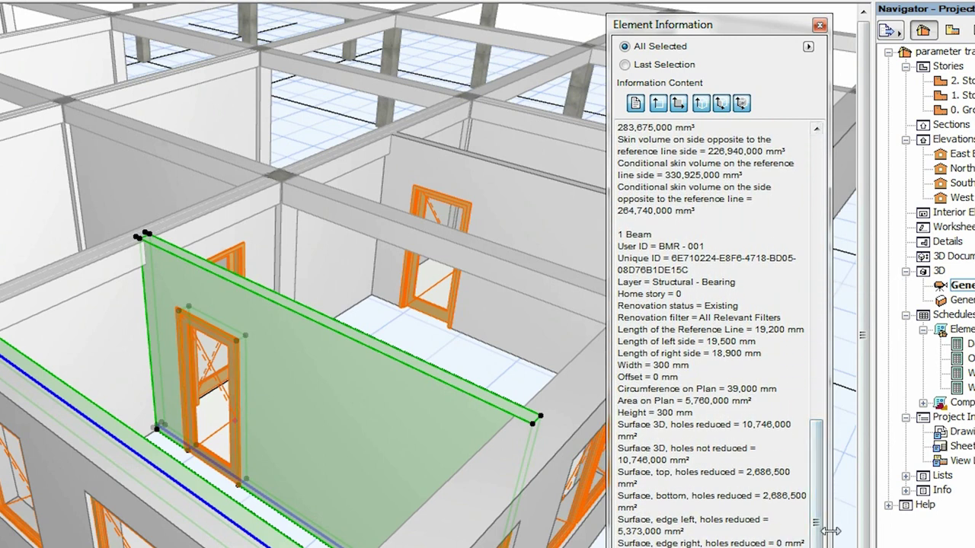
{"action": "left_click", "coordinate": [808, 48]}
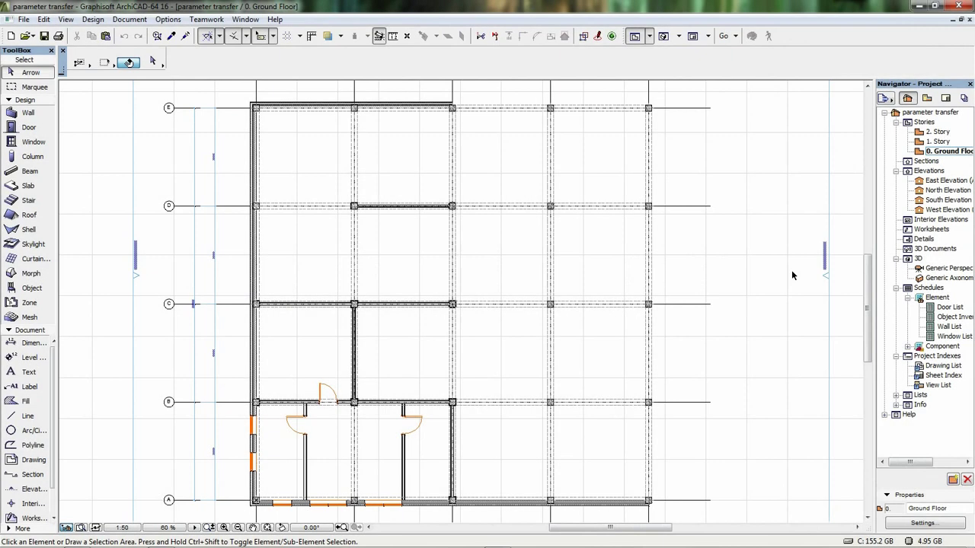
{"action": "left_click", "coordinate": [442, 211]}
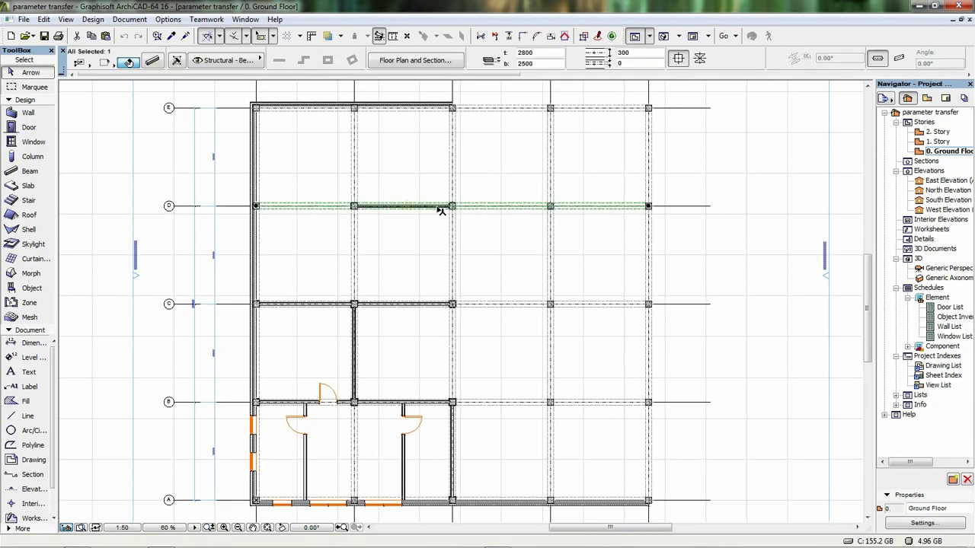
{"action": "left_click", "coordinate": [438, 105]}
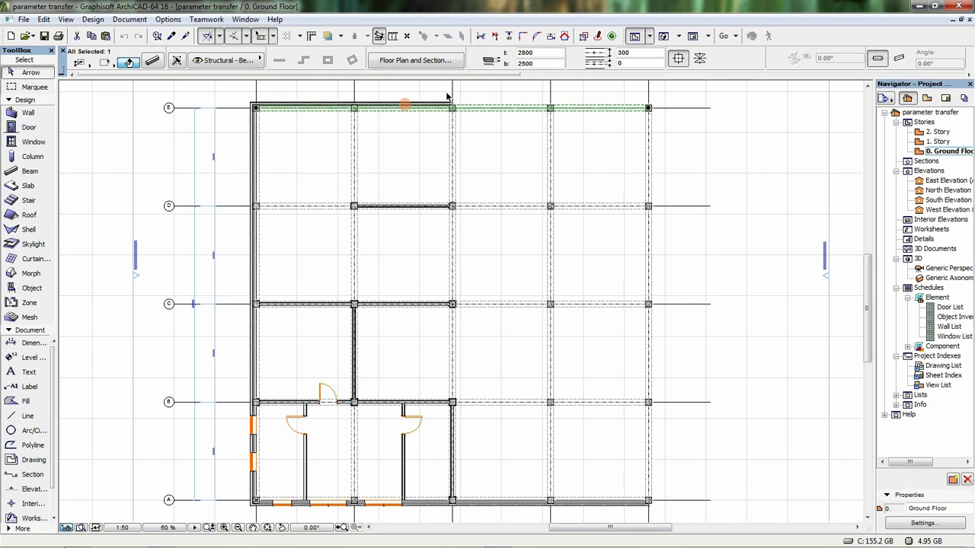
{"action": "left_click", "coordinate": [447, 103]}
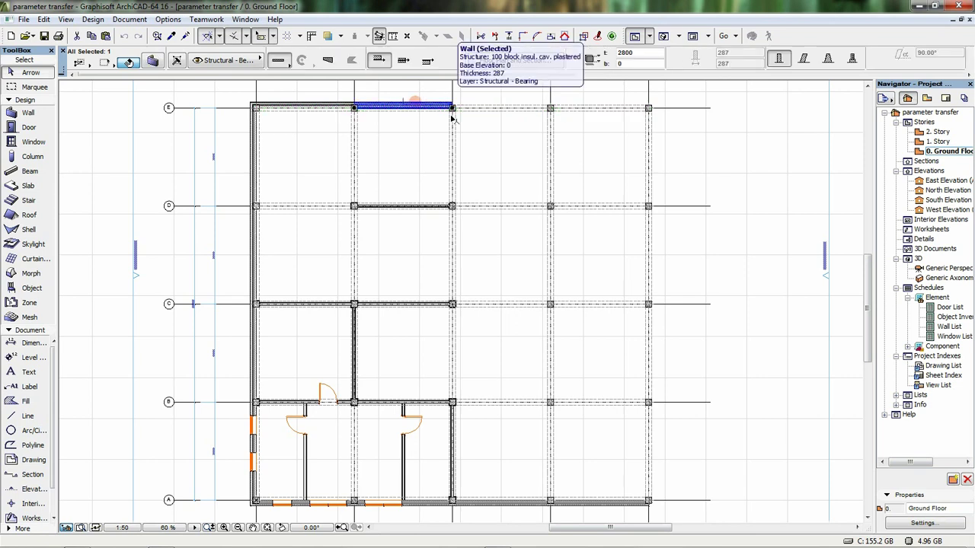
{"action": "key", "text": "Escape"}
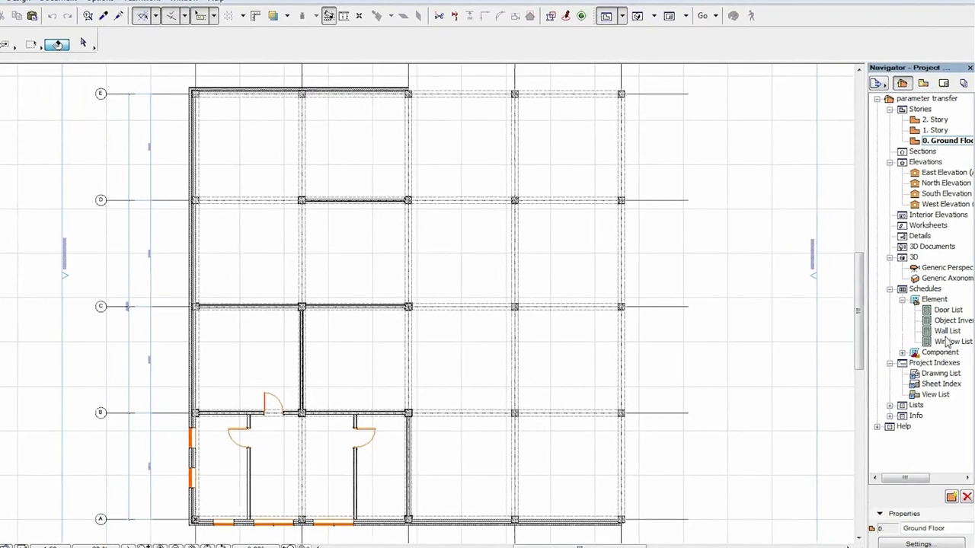
- Open Wall List from the Navigator's Schedules > Element list, showing ten walls
{"action": "left_click", "coordinate": [948, 326]}
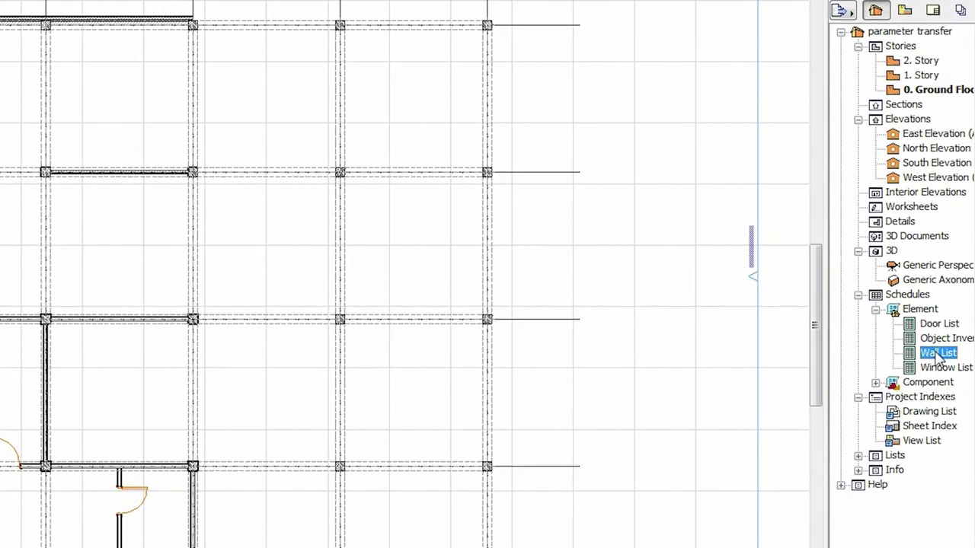
{"action": "right_click", "coordinate": [938, 355]}
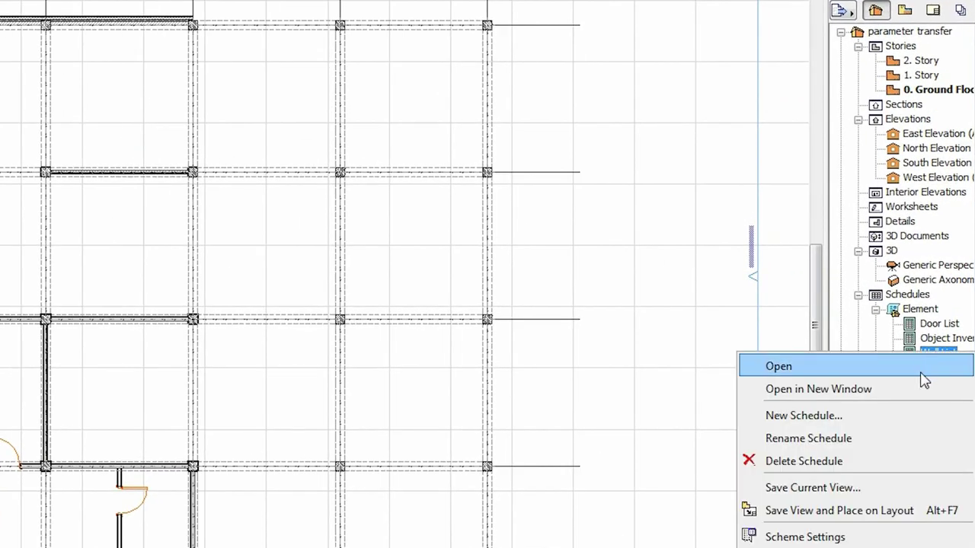
{"action": "left_click", "coordinate": [919, 370]}
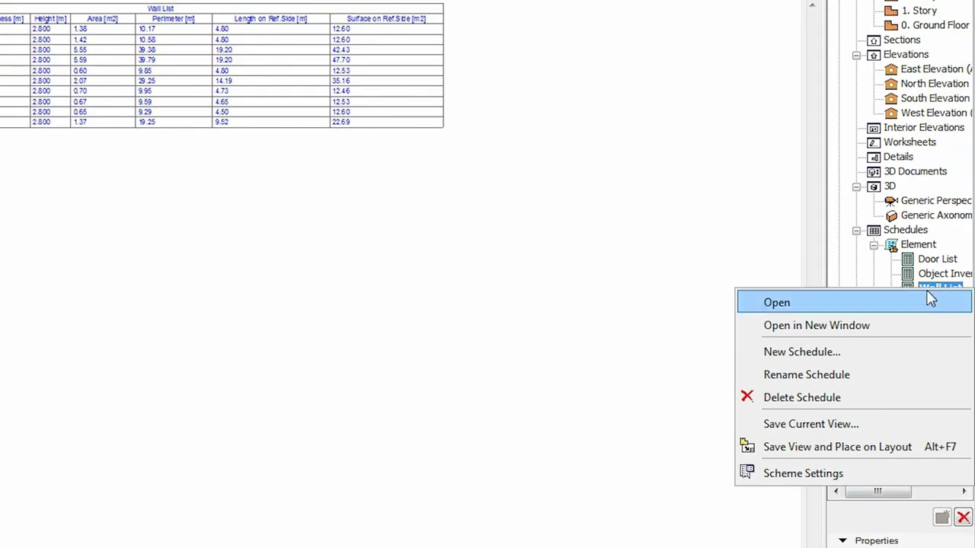
- In Wall List Scheme Settings, add the Wall fields Number of Doors, Number of Windows and Number of Columns
{"action": "left_click", "coordinate": [865, 473]}
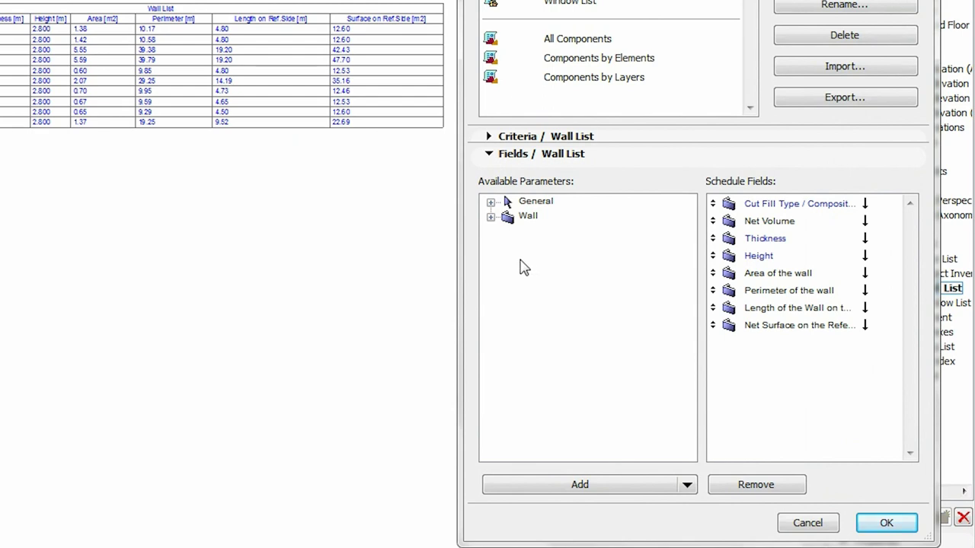
{"action": "left_click", "coordinate": [491, 217]}
{"action": "left_click_drag", "start_coordinate": [683, 275], "coordinate": [700, 431]}
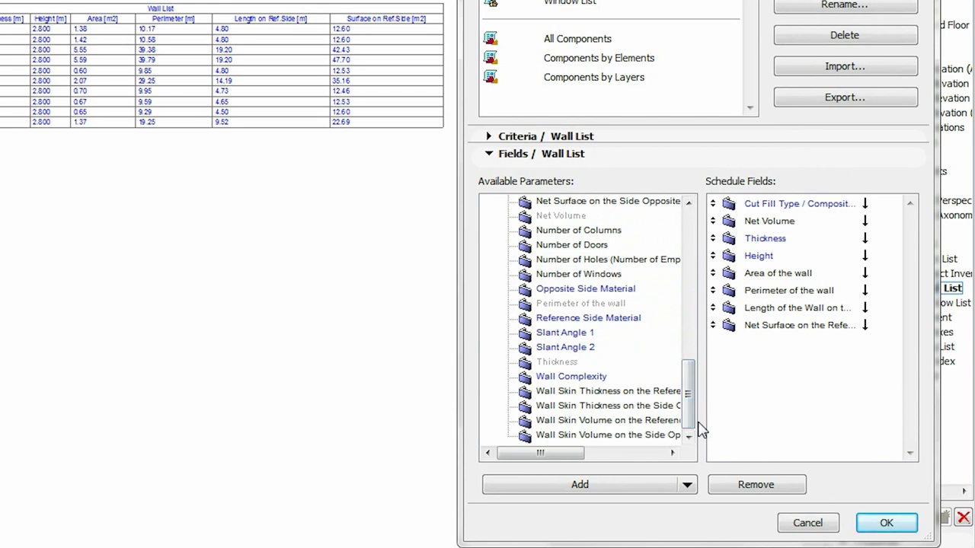
{"action": "left_click", "coordinate": [585, 245]}
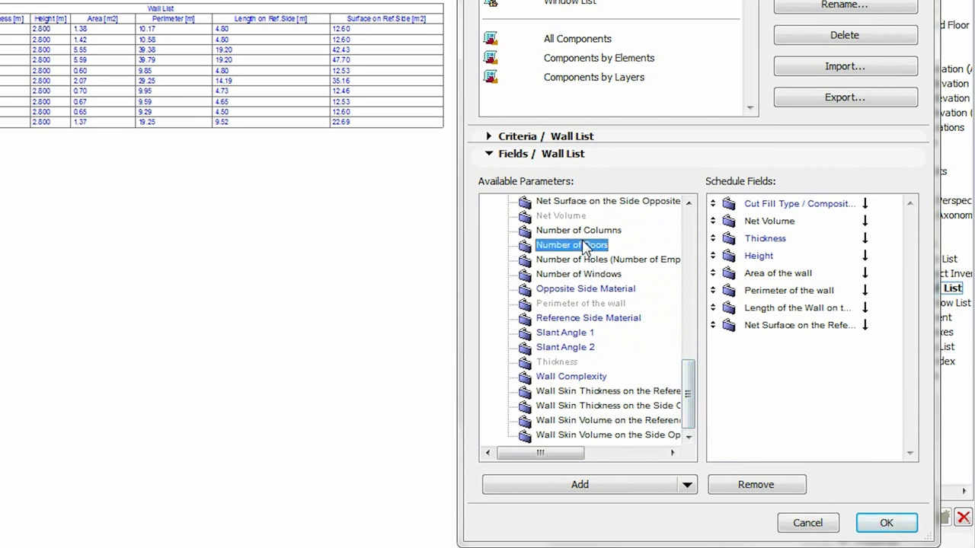
{"action": "left_click", "coordinate": [632, 493]}
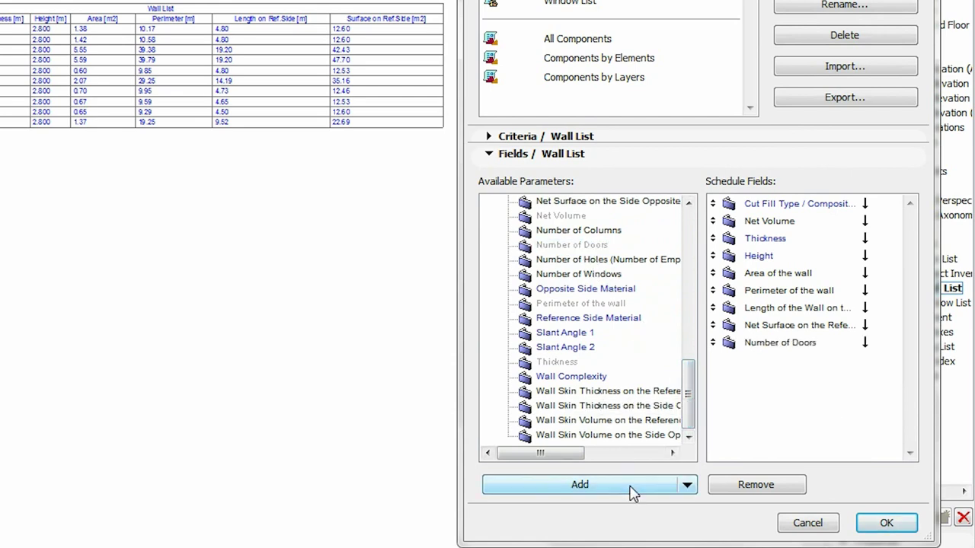
{"action": "left_click", "coordinate": [592, 276]}
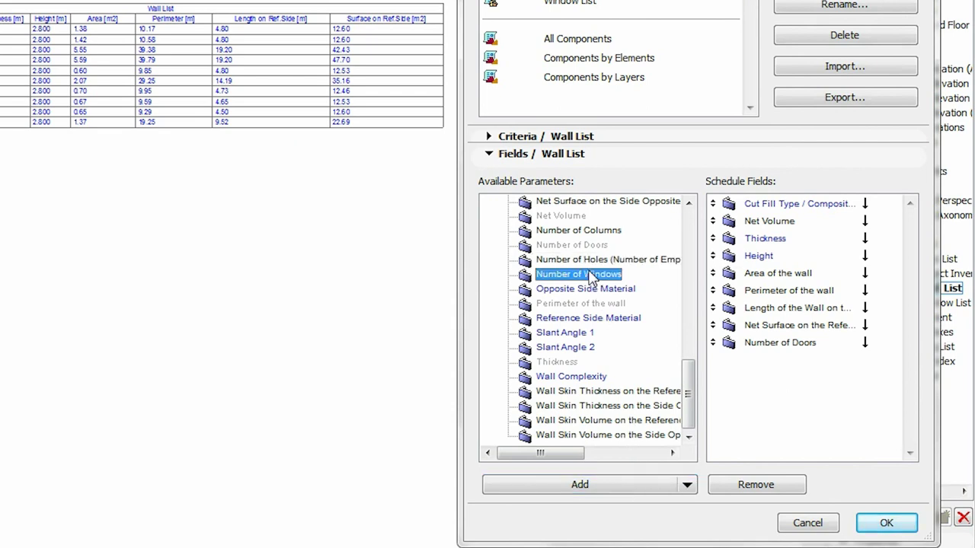
{"action": "left_click", "coordinate": [635, 487]}
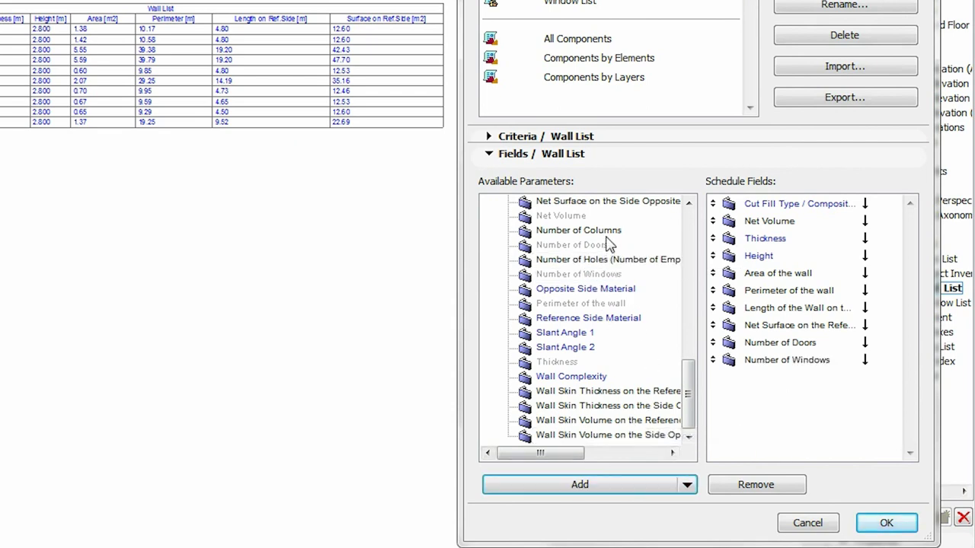
{"action": "left_click", "coordinate": [608, 230]}
{"action": "left_click", "coordinate": [660, 485]}
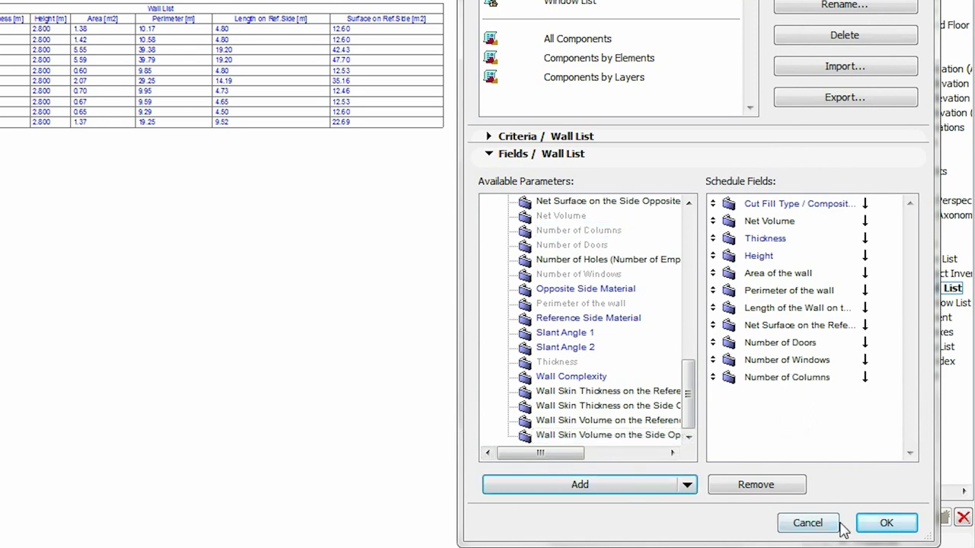
- Confirm Scheme Settings so the Wall List shows door, window and column counts per wall
{"action": "left_click", "coordinate": [884, 522]}
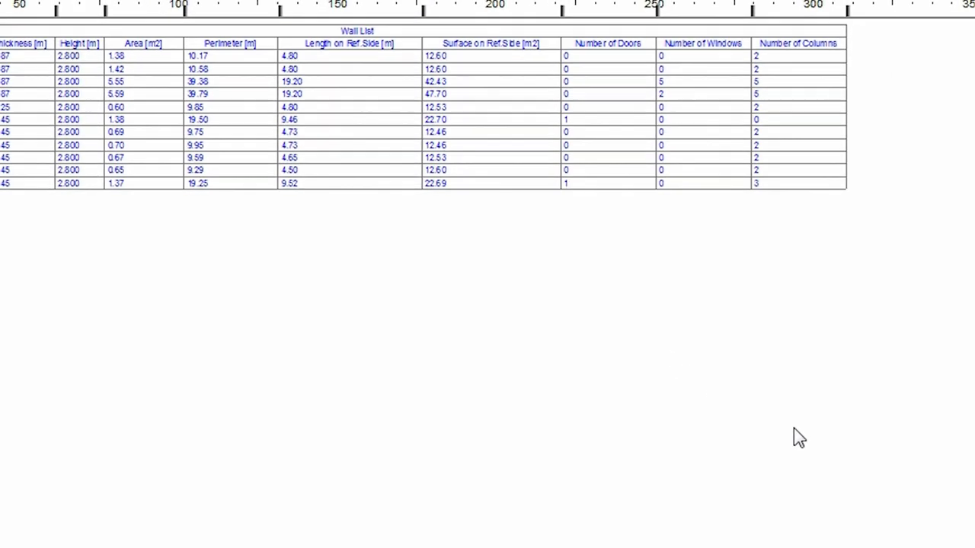